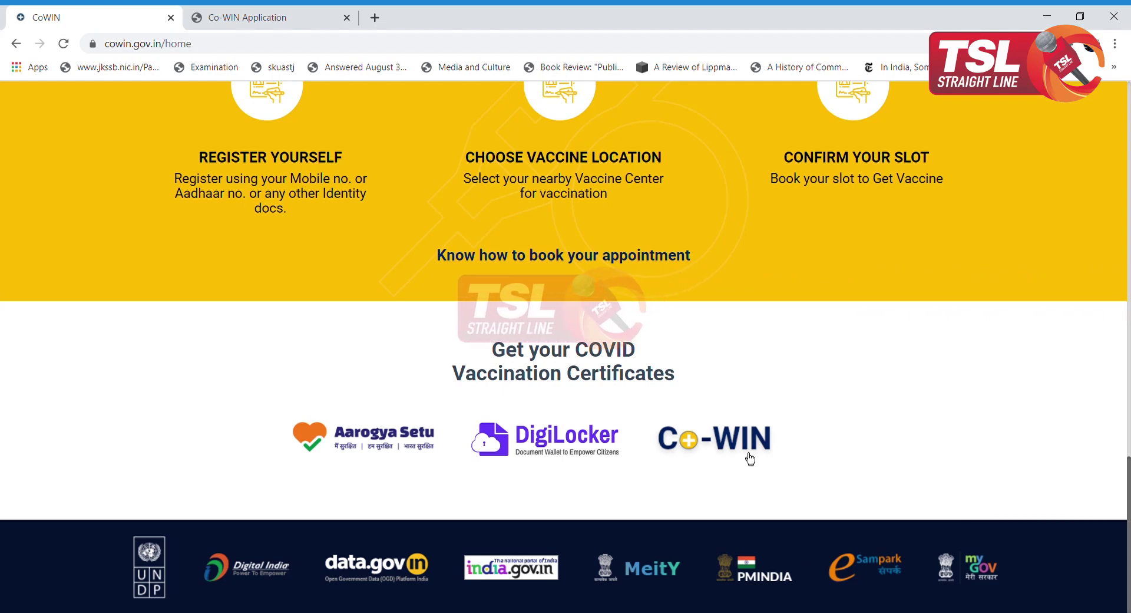
# Browse the CoWIN home page, then open the Register Yourself page
pyautogui.click(750, 459)
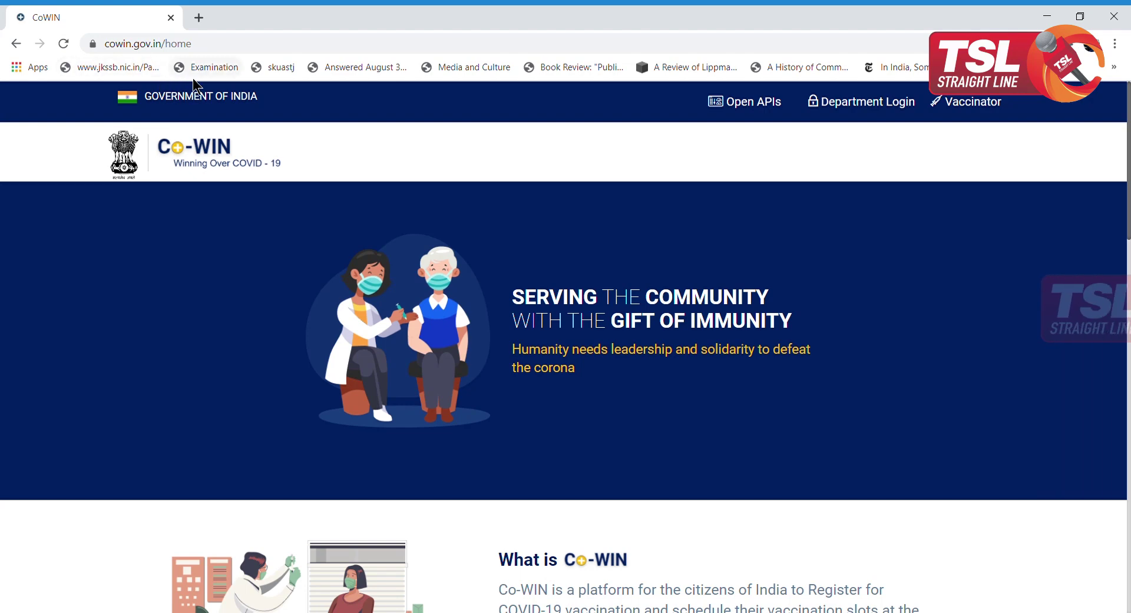
pyautogui.scroll(-9, 1021, 275)
pyautogui.scroll(-1, 1020, 275)
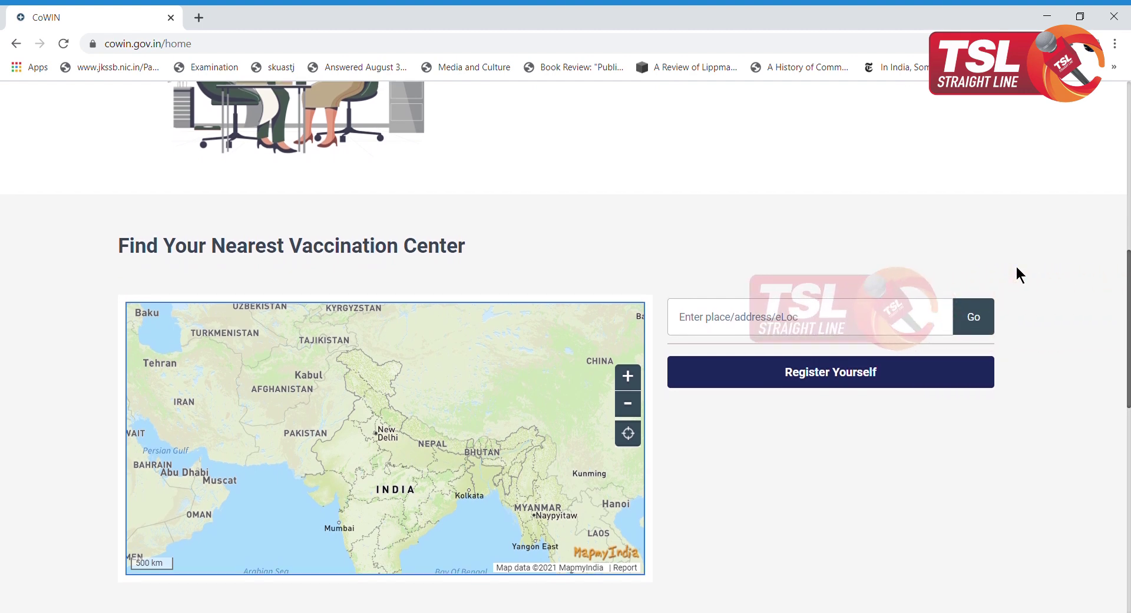
pyautogui.scroll(10, 1021, 276)
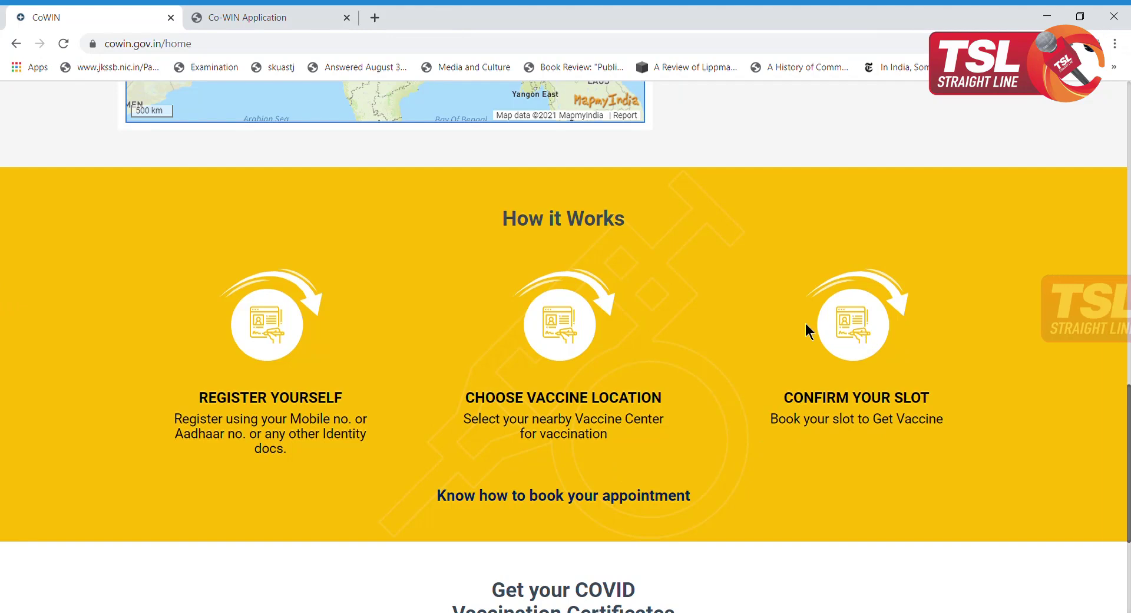
pyautogui.scroll(-4, 794, 480)
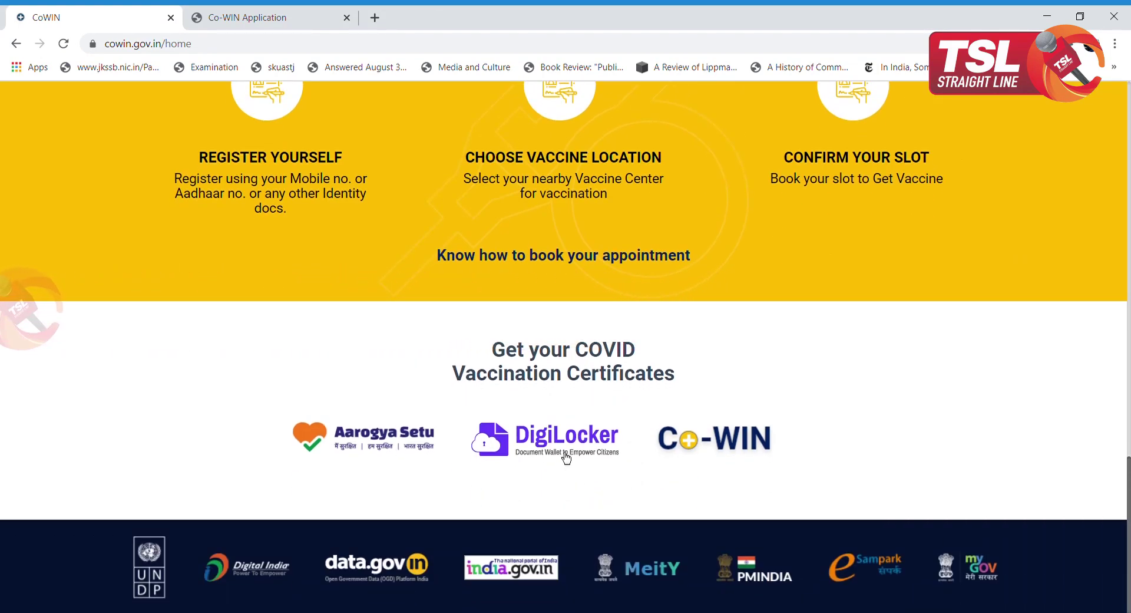
pyautogui.click(750, 459)
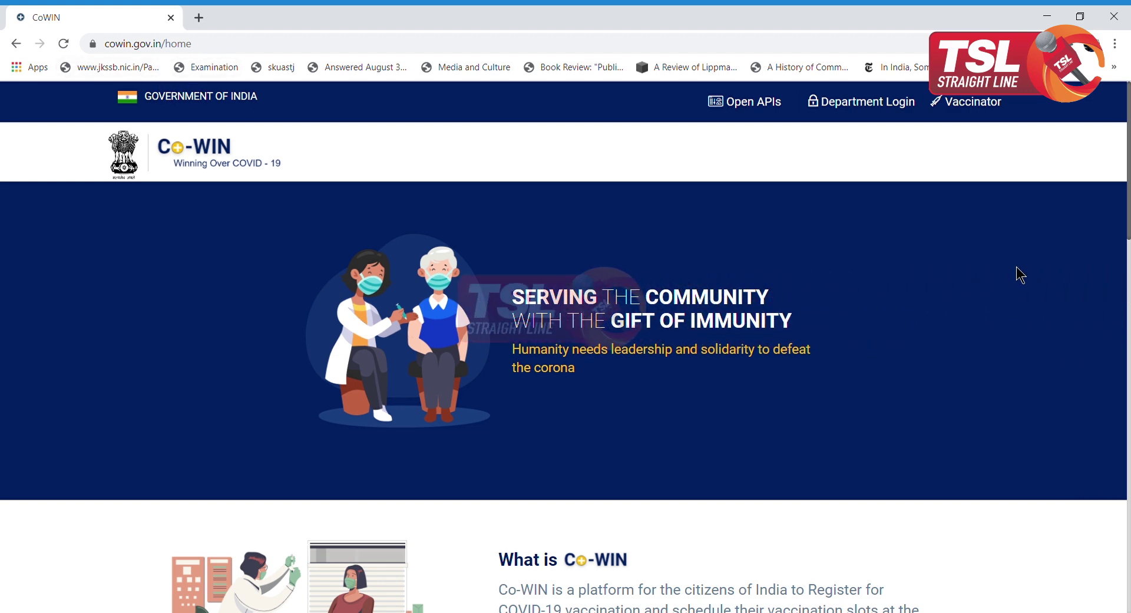
pyautogui.scroll(-8, 1021, 274)
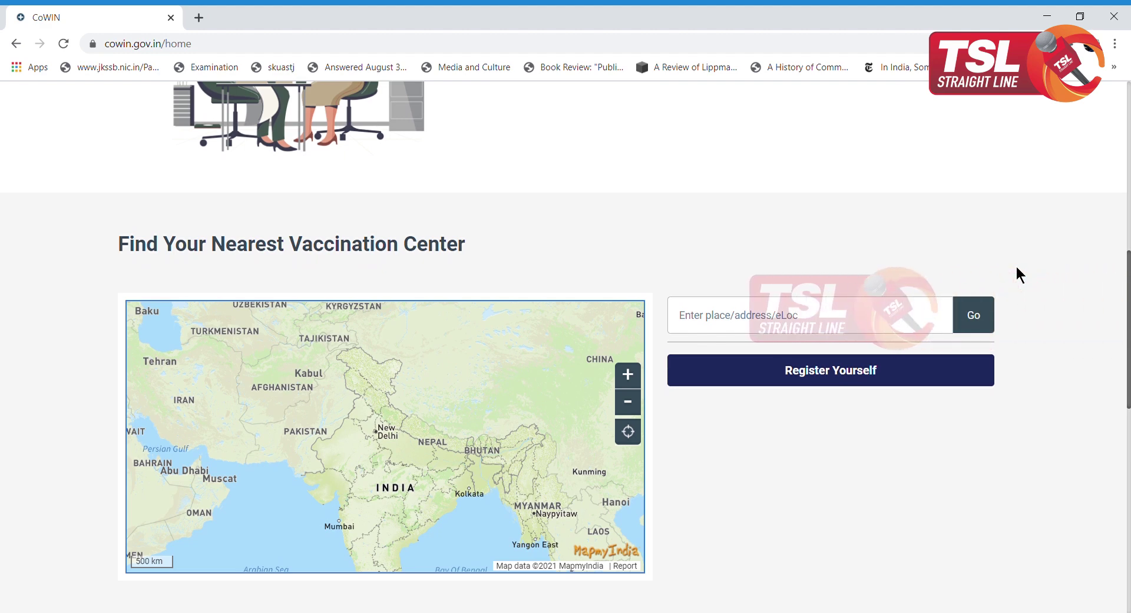
pyautogui.scroll(8, 1016, 268)
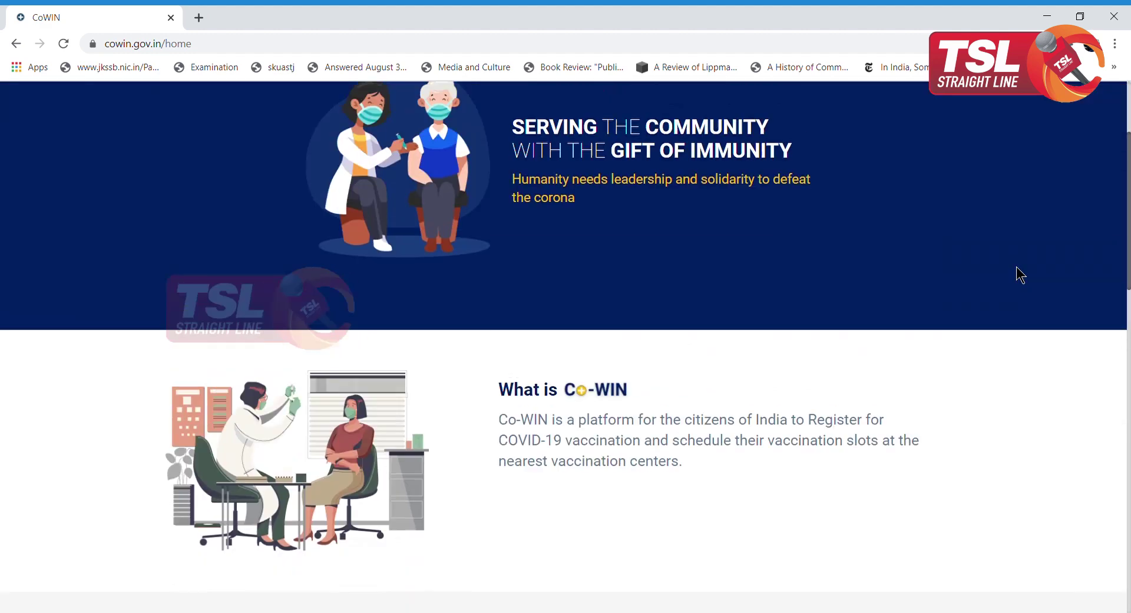
pyautogui.scroll(-8, 1021, 274)
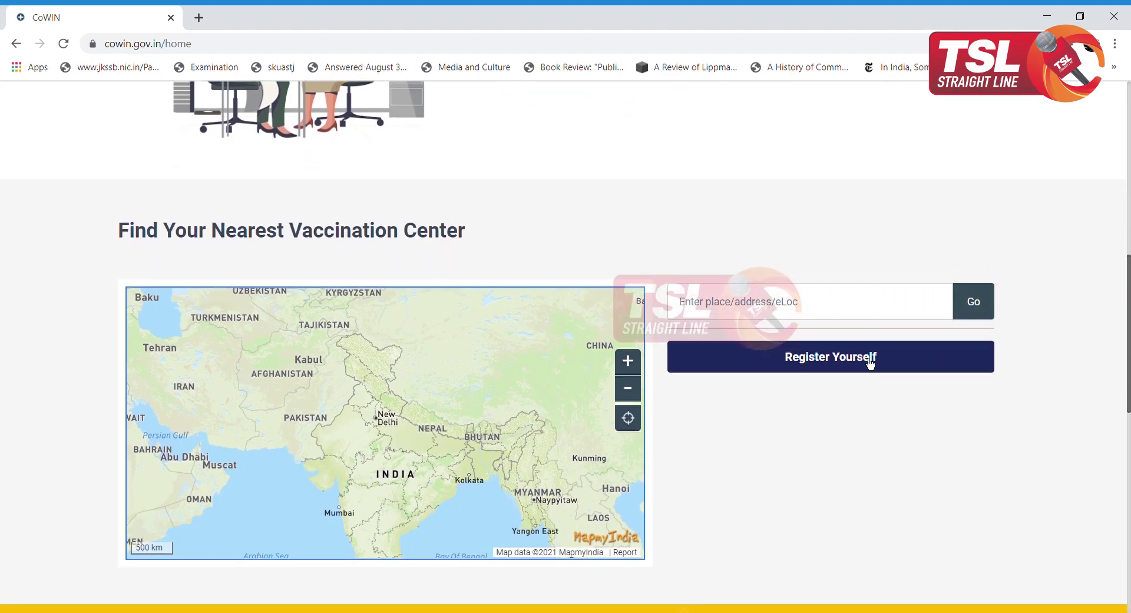
pyautogui.click(870, 361)
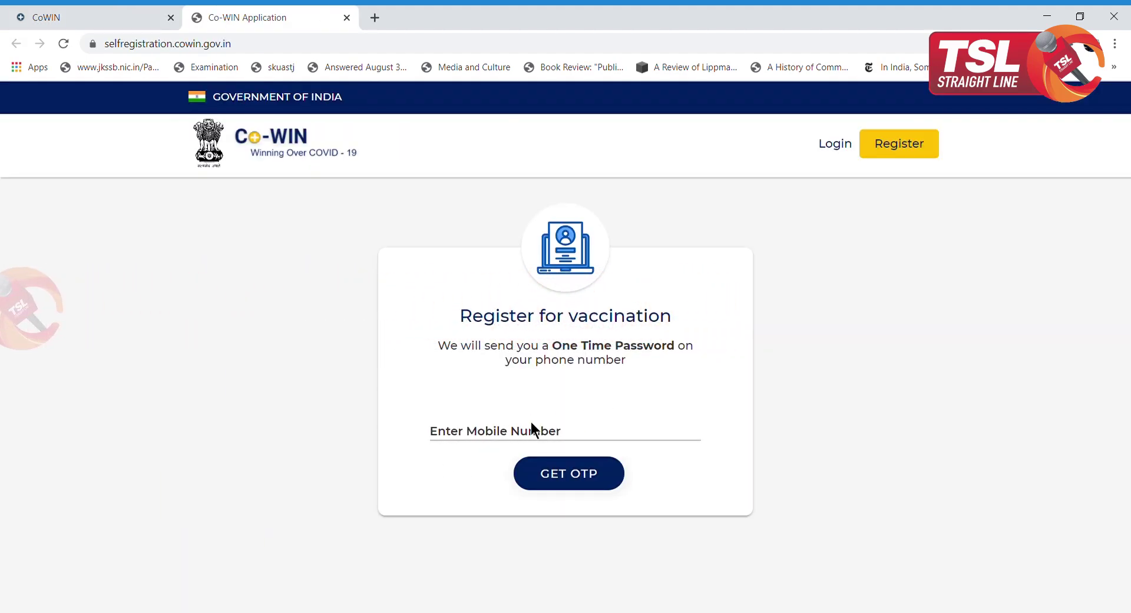
# Enter the mobile number, request an OTP, and type the received code
pyautogui.click(506, 437)
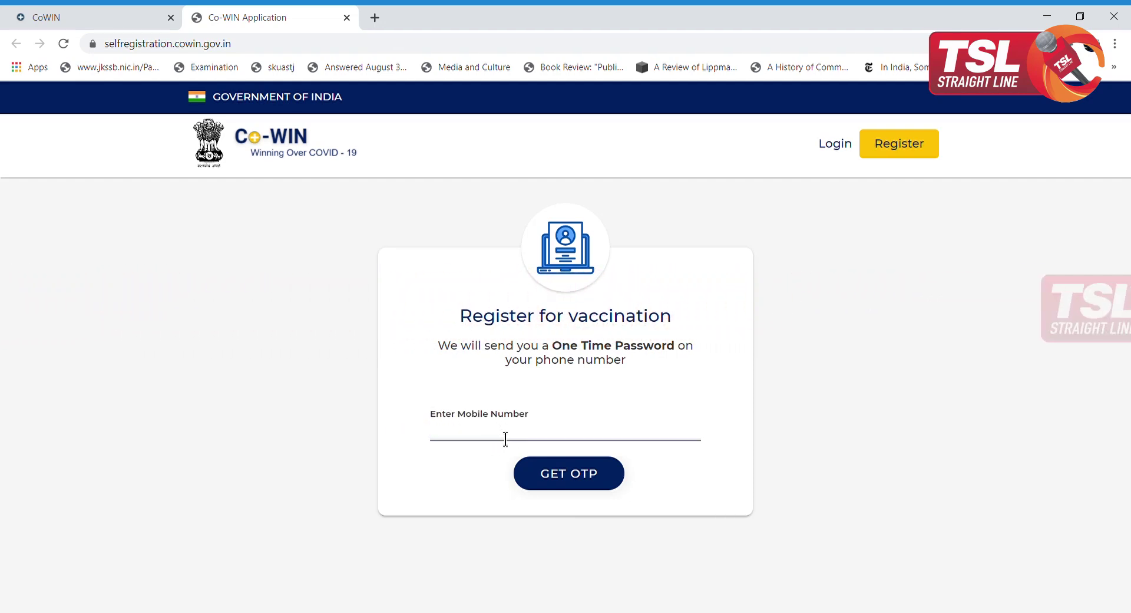
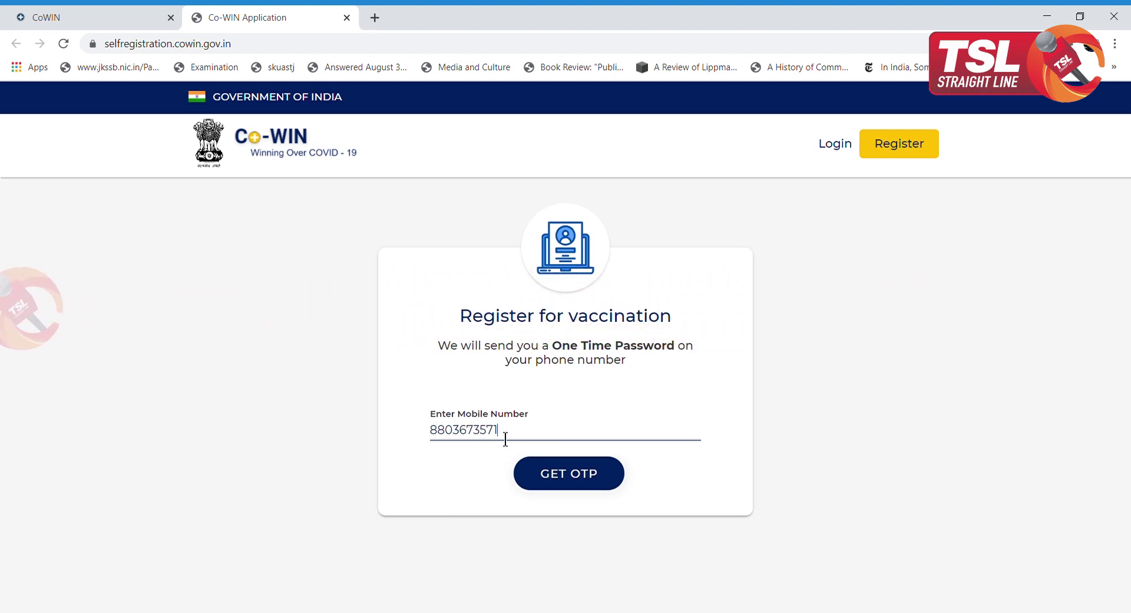
pyautogui.click(555, 481)
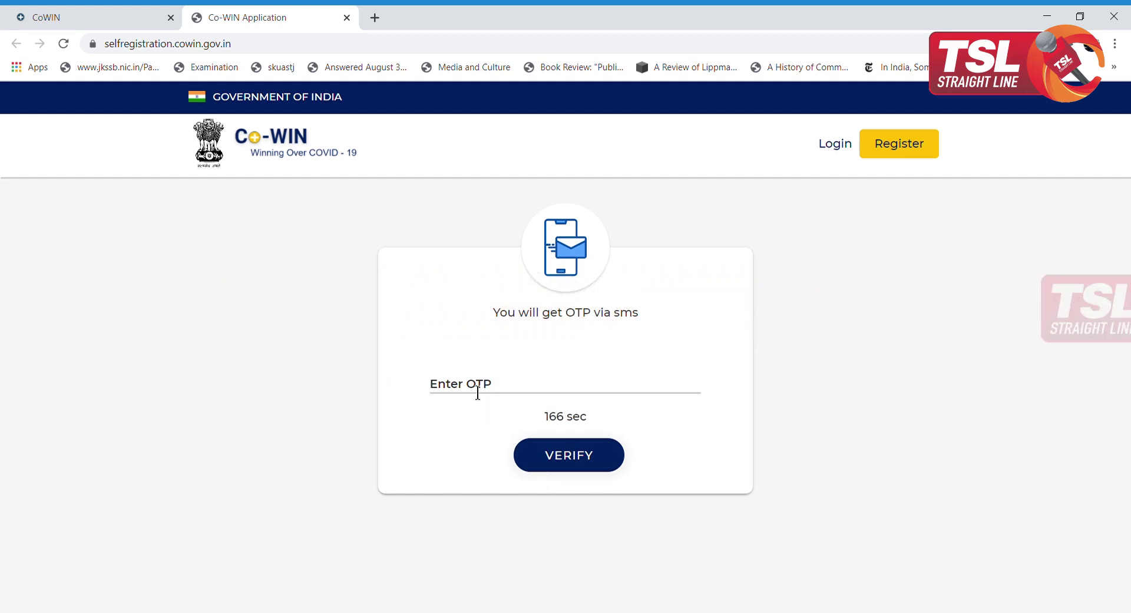
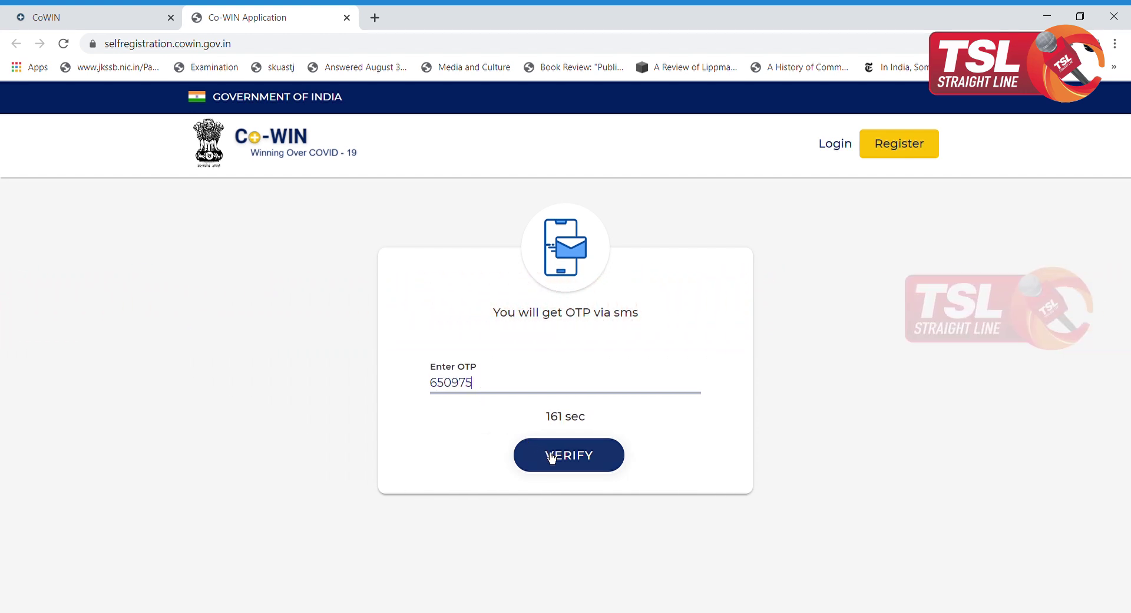
# Verify the OTP and register the beneficiary with PAN Card photo ID and birth year 1961
pyautogui.click(552, 457)
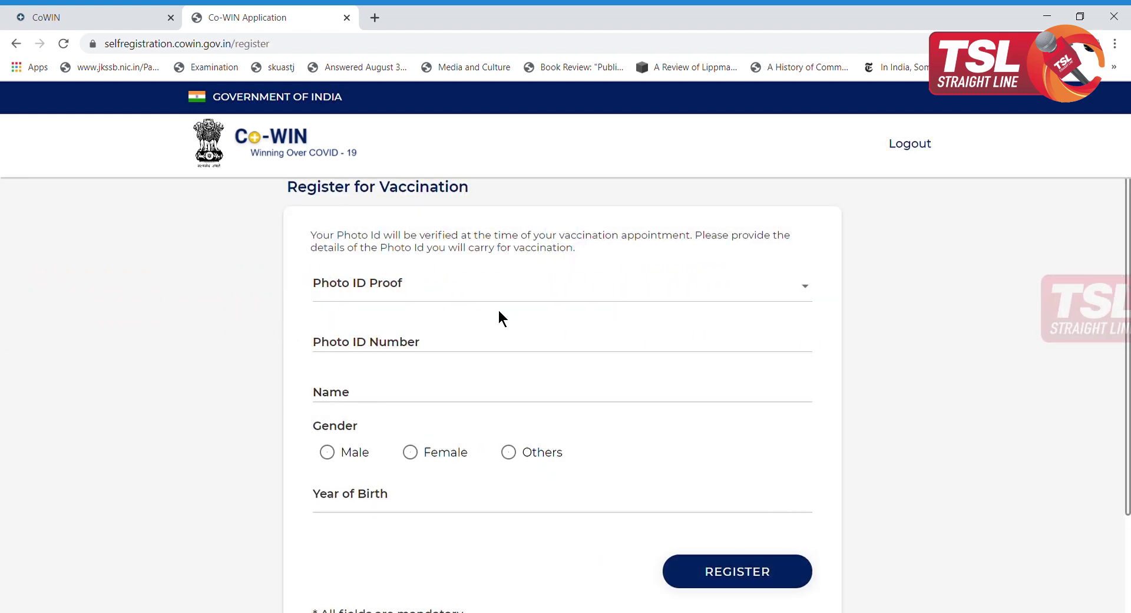
pyautogui.click(489, 291)
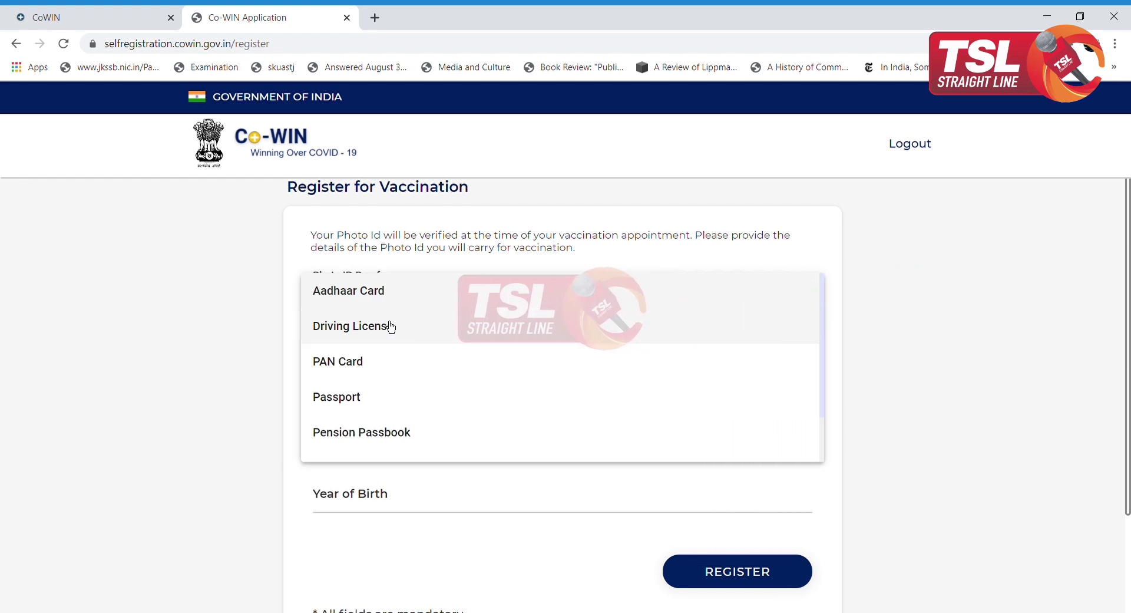
pyautogui.click(397, 377)
pyautogui.click(392, 352)
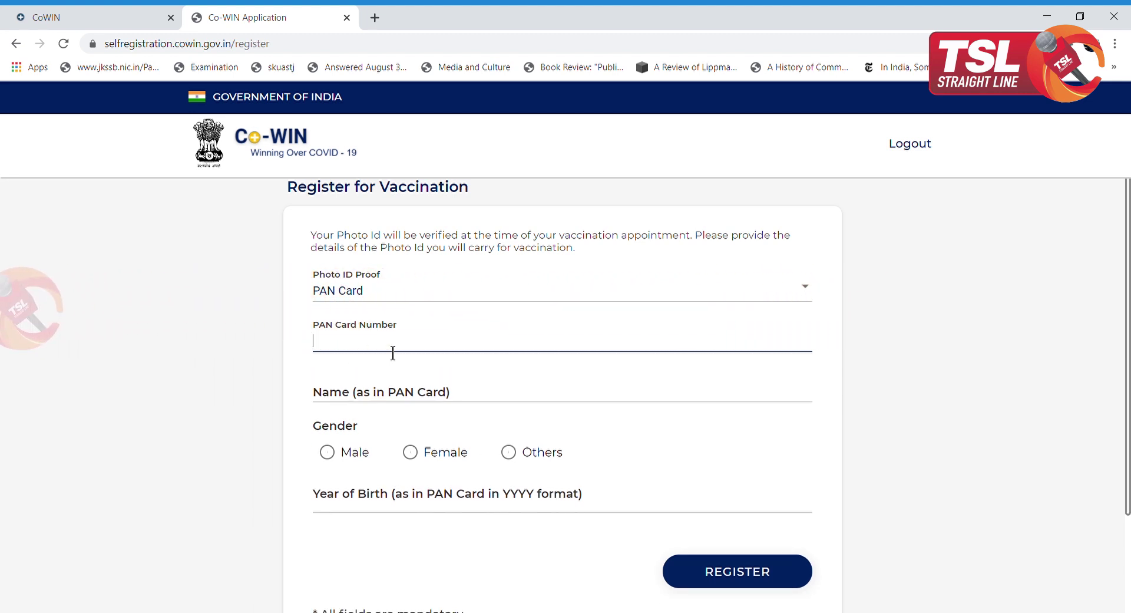
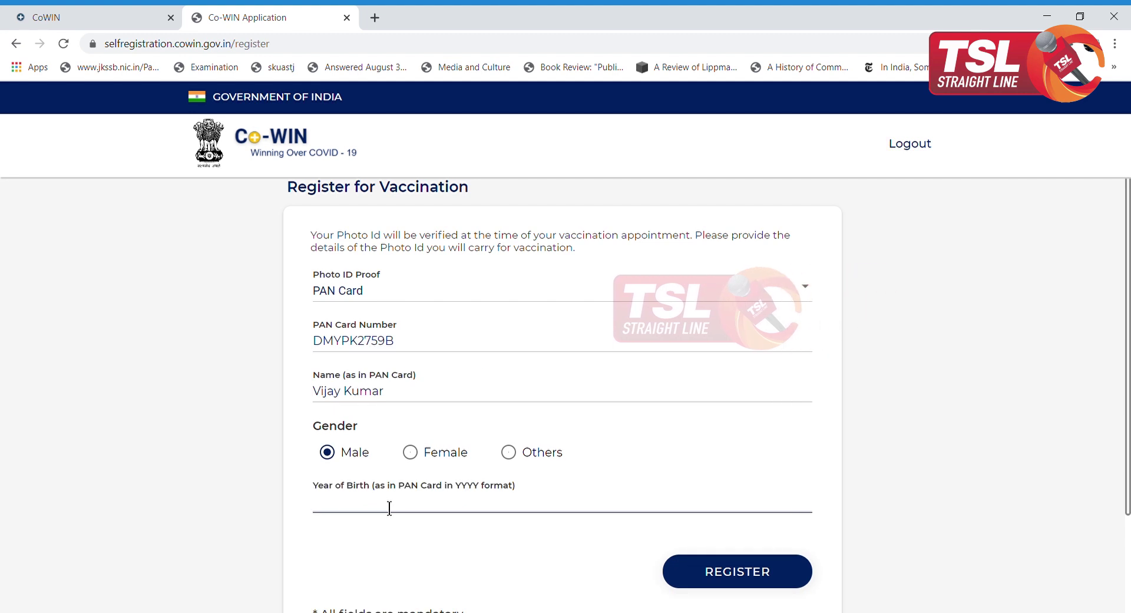
pyautogui.write('1961')
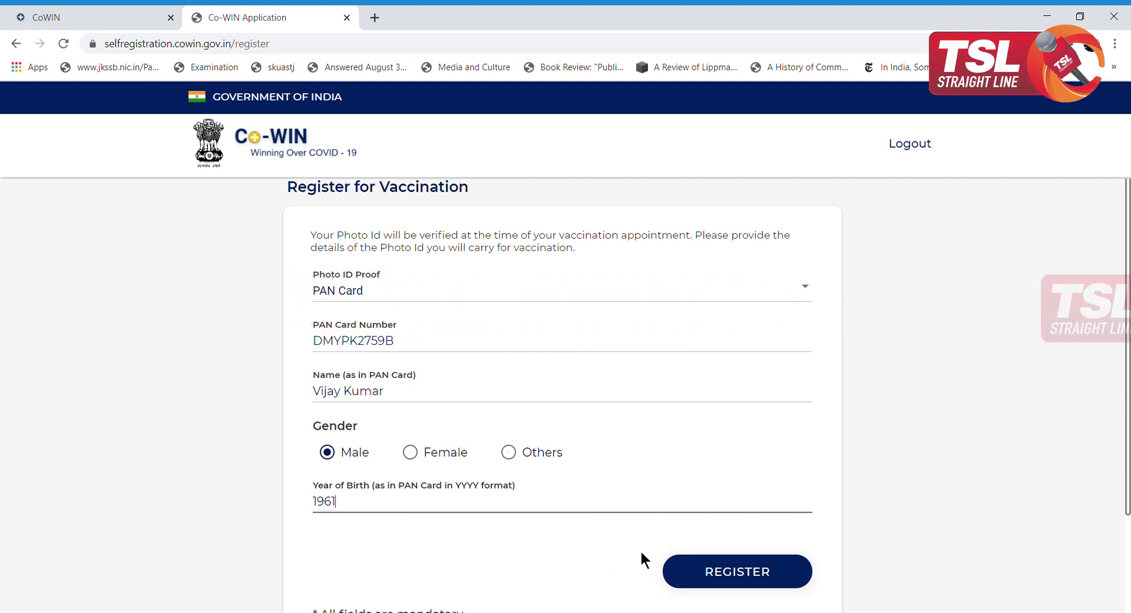
pyautogui.click(779, 585)
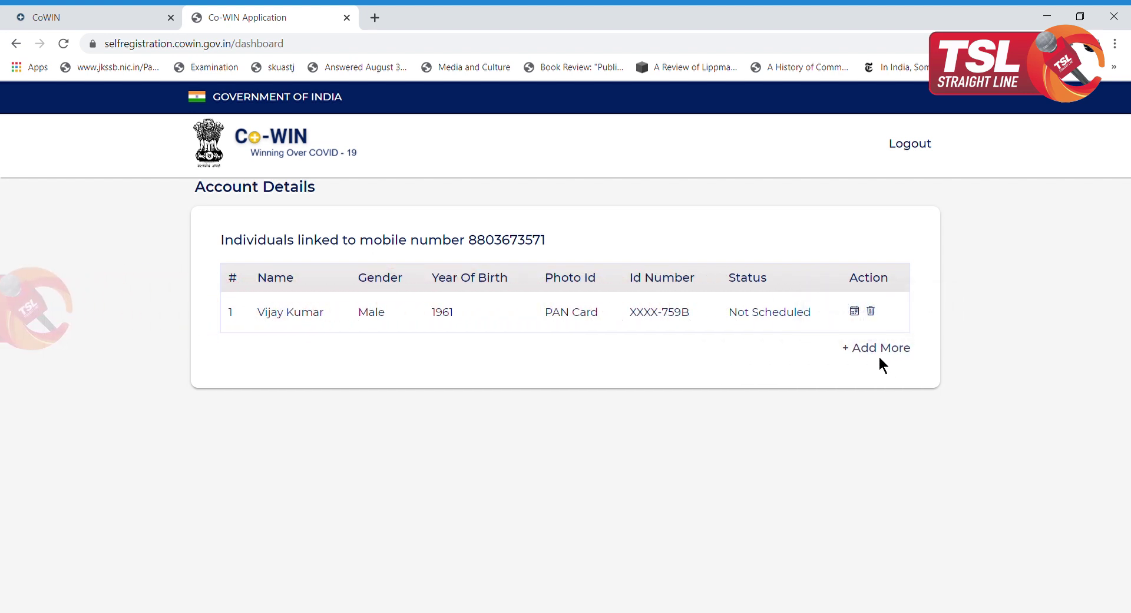
# Tick the registered beneficiary's row via the calendar icon to enable appointment scheduling
pyautogui.click(864, 318)
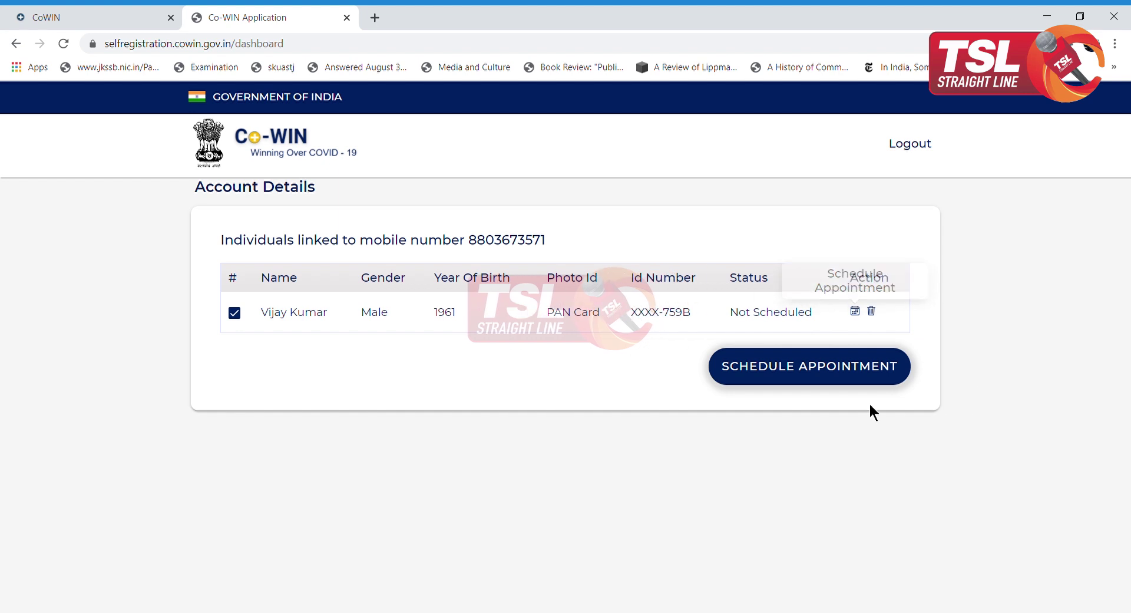
# Search centres in Jammu And Kashmir, Jammu district, Bakshi Nagar block, pincode 180001
pyautogui.click(807, 377)
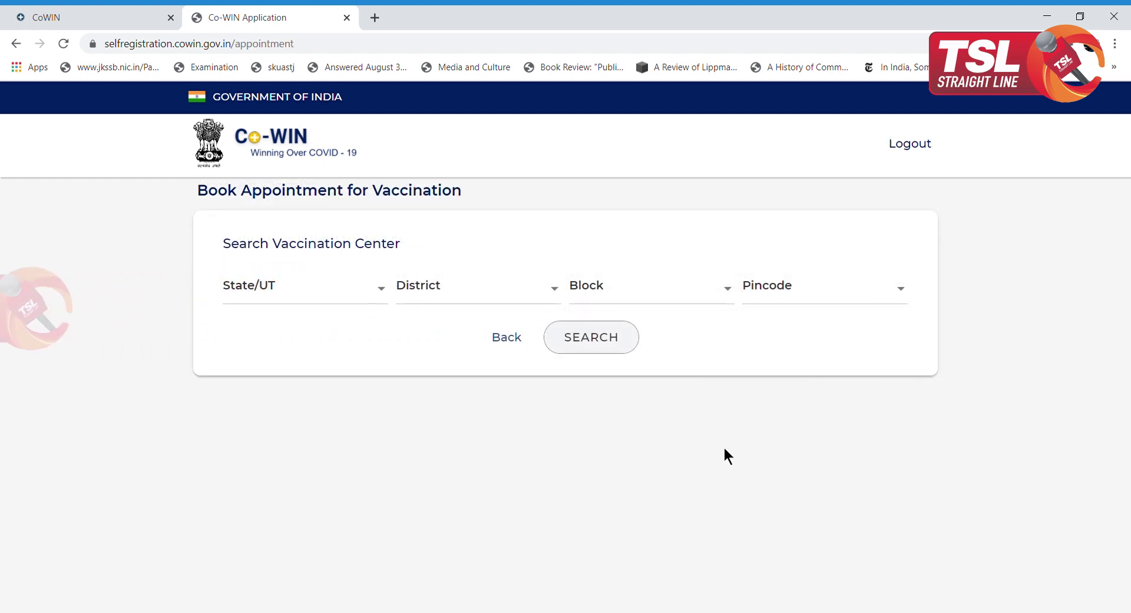
pyautogui.click(386, 301)
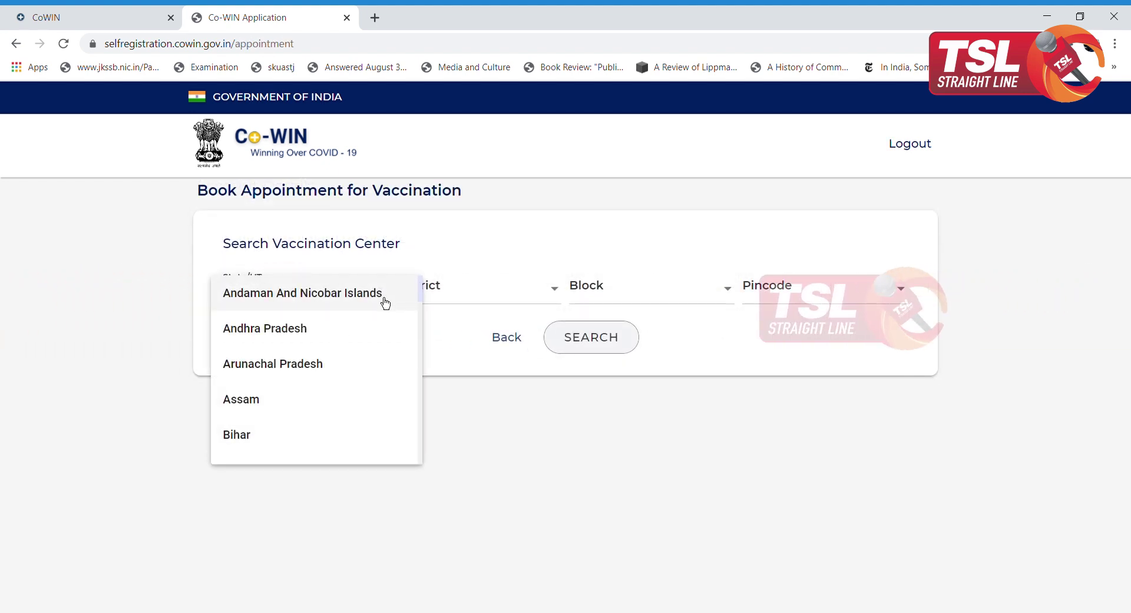
pyautogui.press('j')
pyautogui.click(310, 453)
pyautogui.click(435, 306)
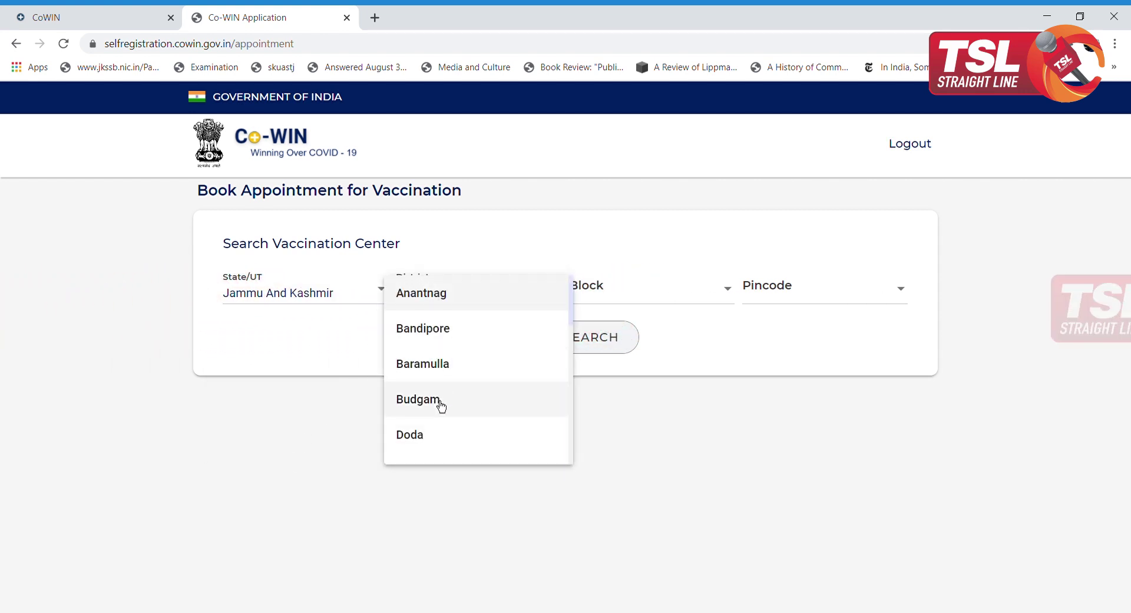
pyautogui.scroll(-8, 440, 404)
pyautogui.scroll(5, 439, 413)
pyautogui.click(440, 363)
pyautogui.click(648, 288)
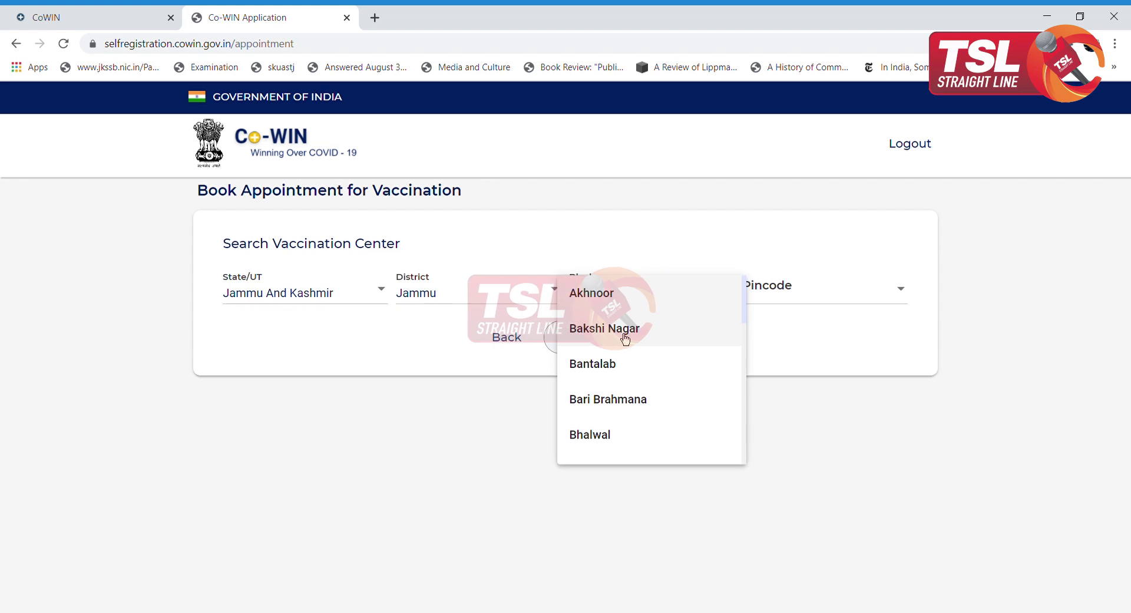
pyautogui.click(639, 345)
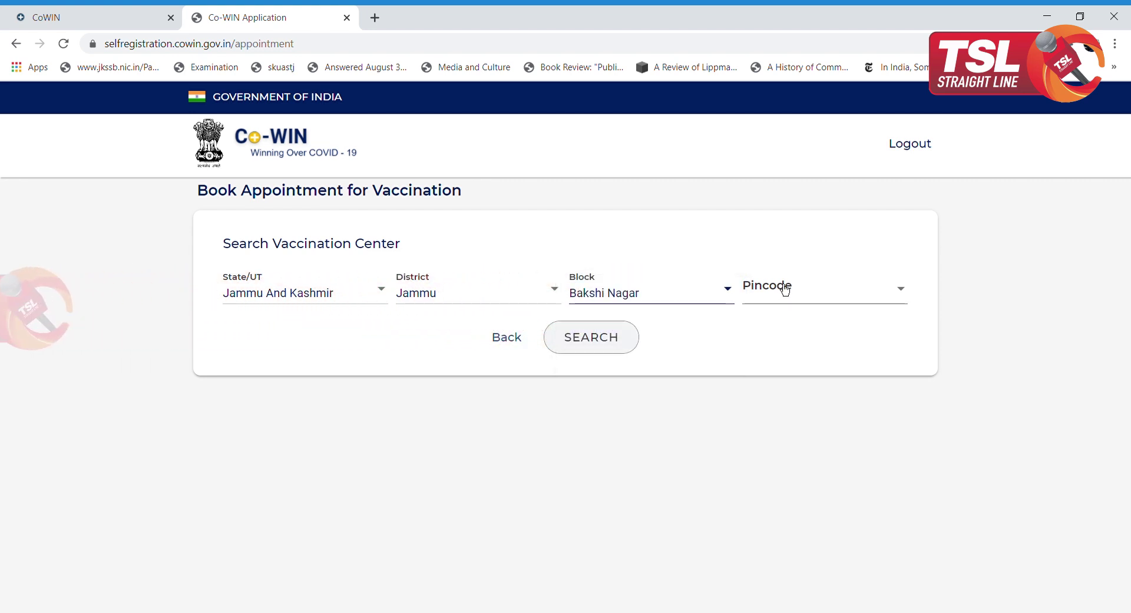
pyautogui.click(796, 299)
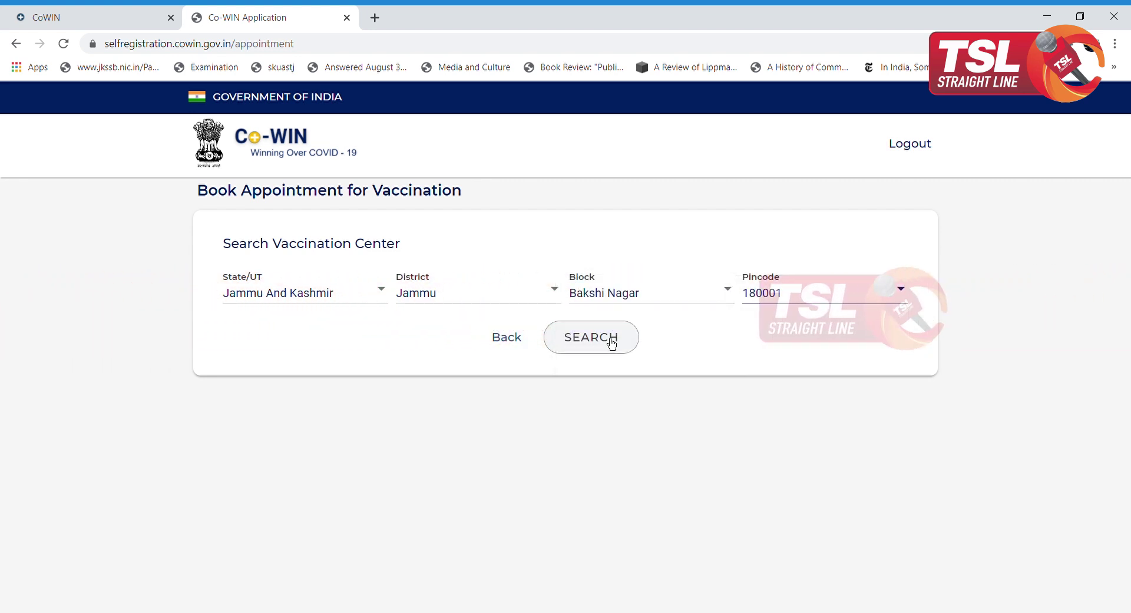
pyautogui.click(613, 340)
# Look through the centre list and select Hospital Gandhi Nagar UPHC
pyautogui.click(360, 455)
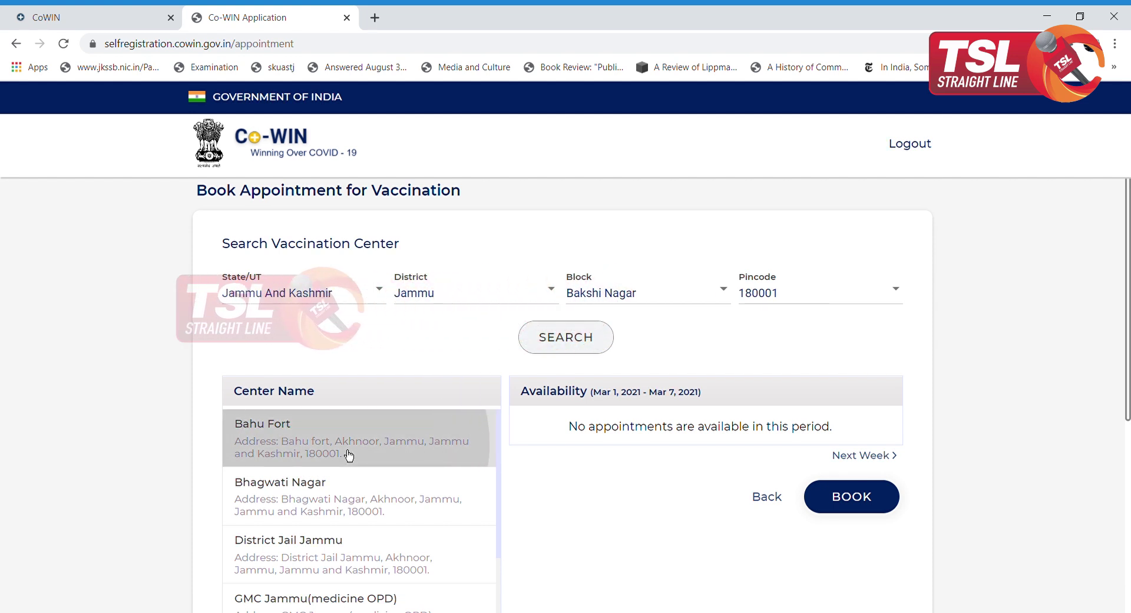
pyautogui.click(483, 509)
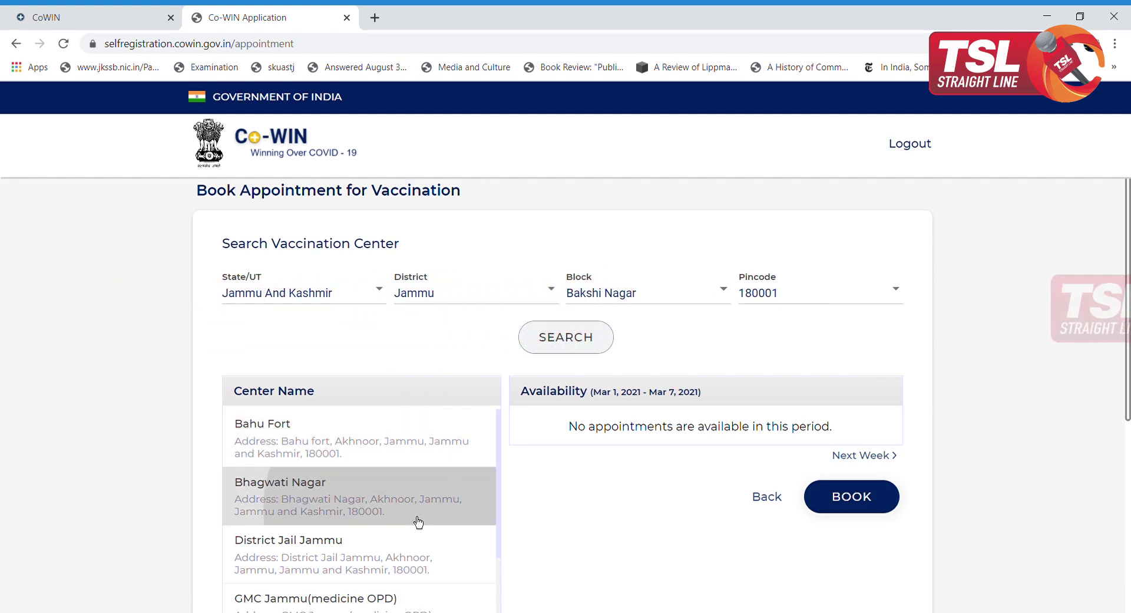
pyautogui.moveTo(498, 453); pyautogui.dragTo(506, 561)
pyautogui.click(374, 473)
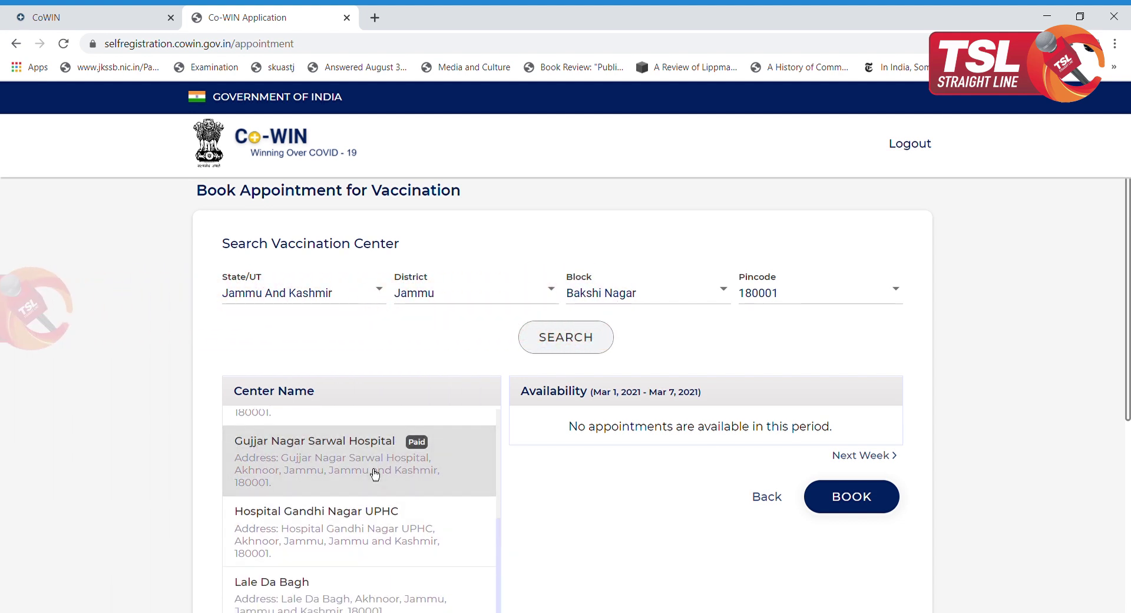
pyautogui.click(384, 541)
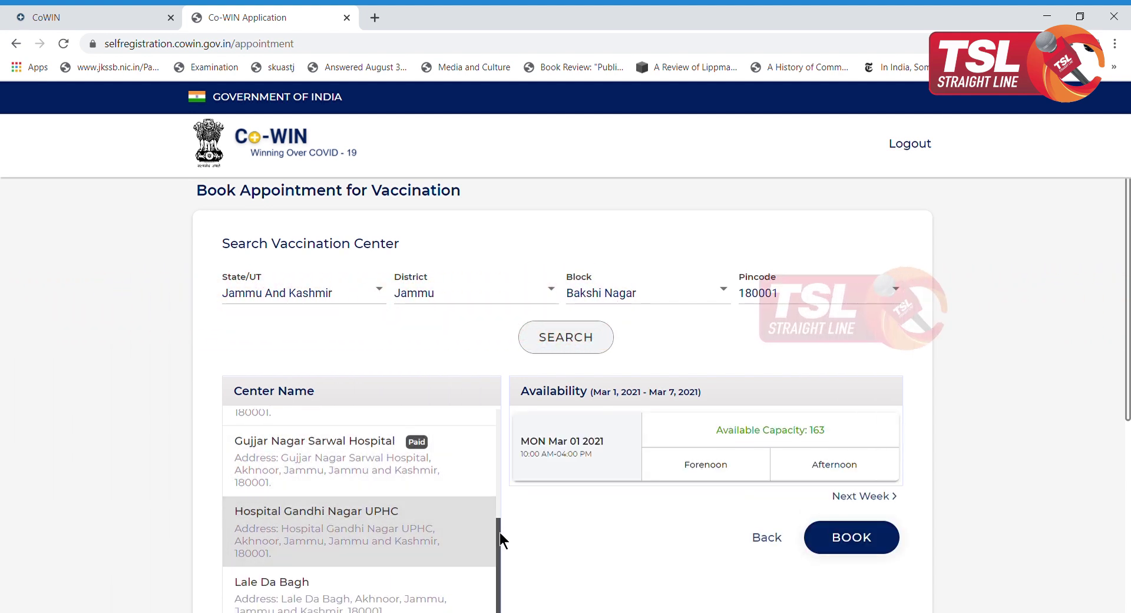
pyautogui.moveTo(497, 543); pyautogui.dragTo(503, 578)
pyautogui.click(362, 506)
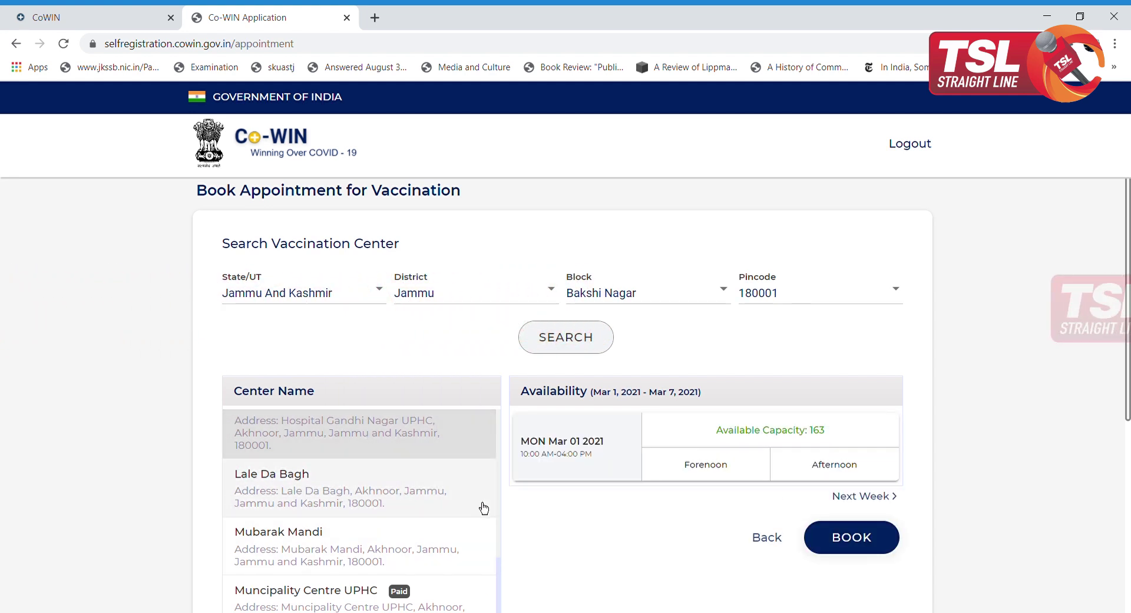
pyautogui.moveTo(498, 588); pyautogui.dragTo(493, 549)
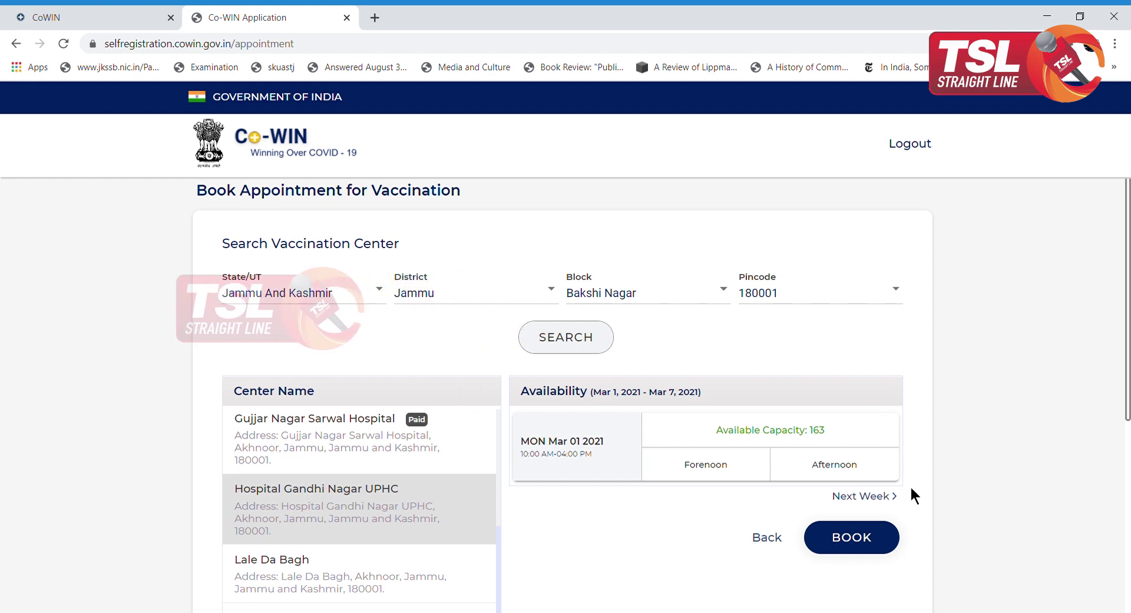
# Settle on the Mon Mar 01 2021 afternoon slot and book it
pyautogui.click(811, 475)
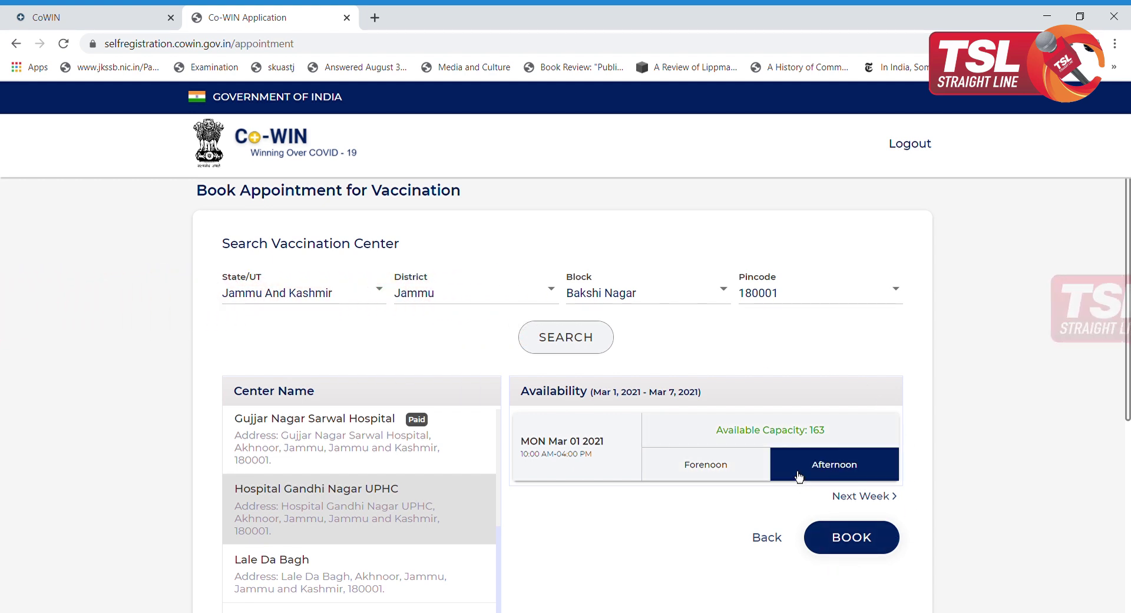
pyautogui.click(680, 476)
pyautogui.click(824, 475)
pyautogui.click(687, 477)
pyautogui.click(687, 478)
pyautogui.click(695, 477)
pyautogui.click(694, 478)
pyautogui.click(690, 478)
pyautogui.click(771, 476)
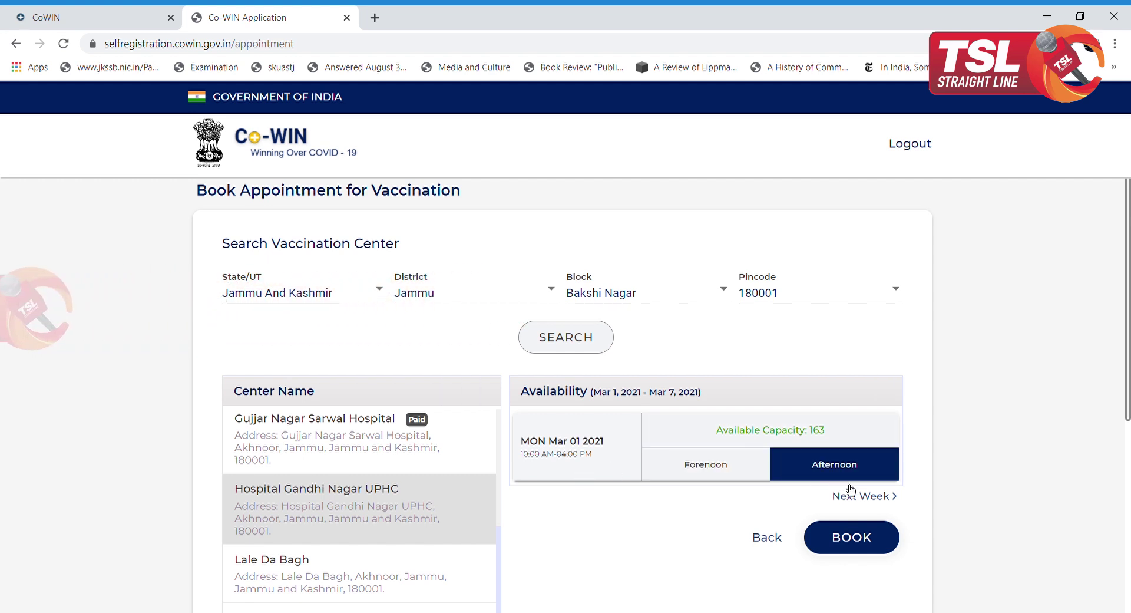
pyautogui.click(777, 476)
pyautogui.click(855, 549)
pyautogui.click(741, 477)
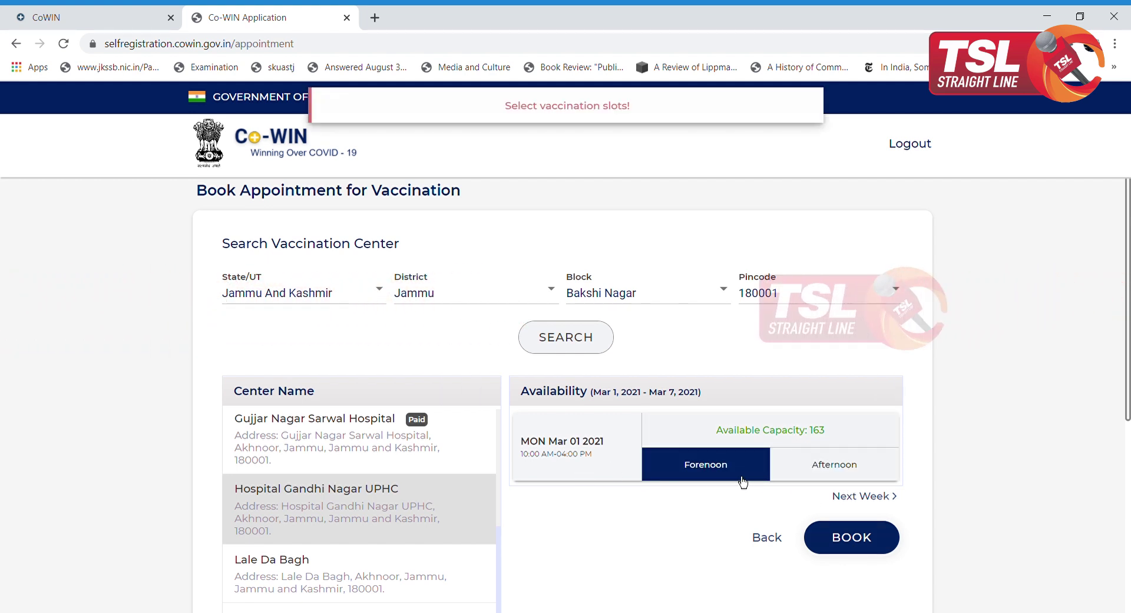
pyautogui.click(822, 471)
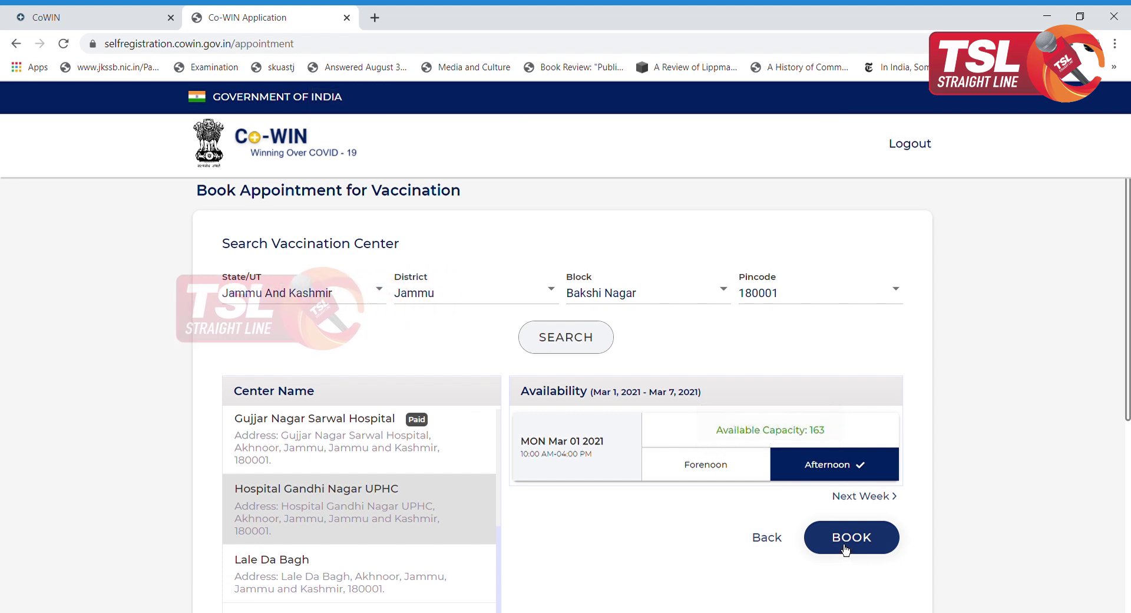
pyautogui.click(840, 537)
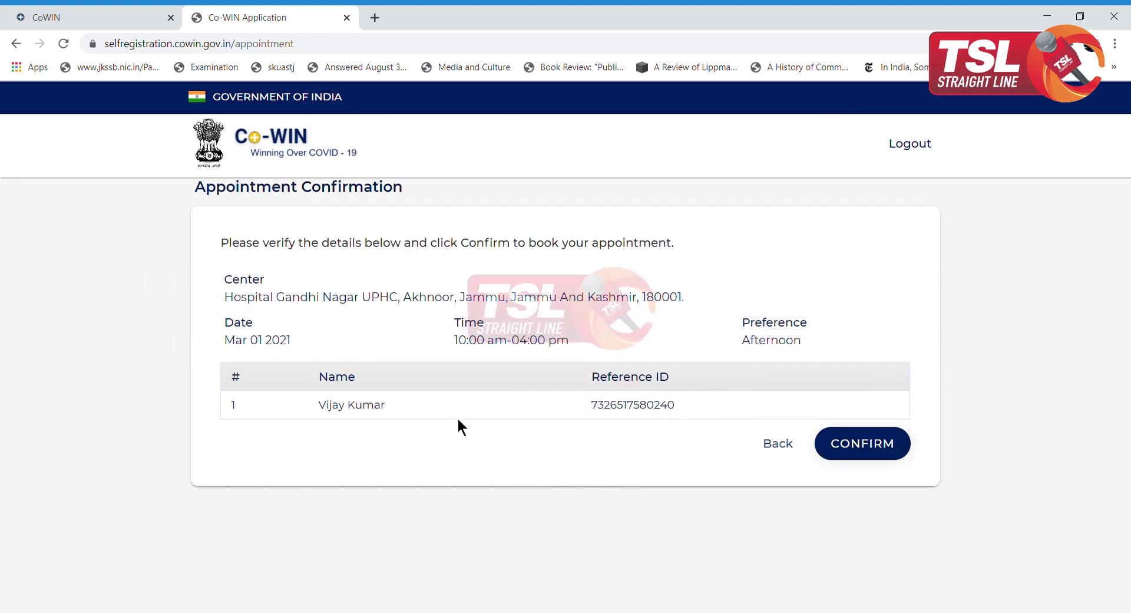
# Go back, reselect the Mar 01 afternoon slot, book and confirm it, then review the success page
pyautogui.click(777, 443)
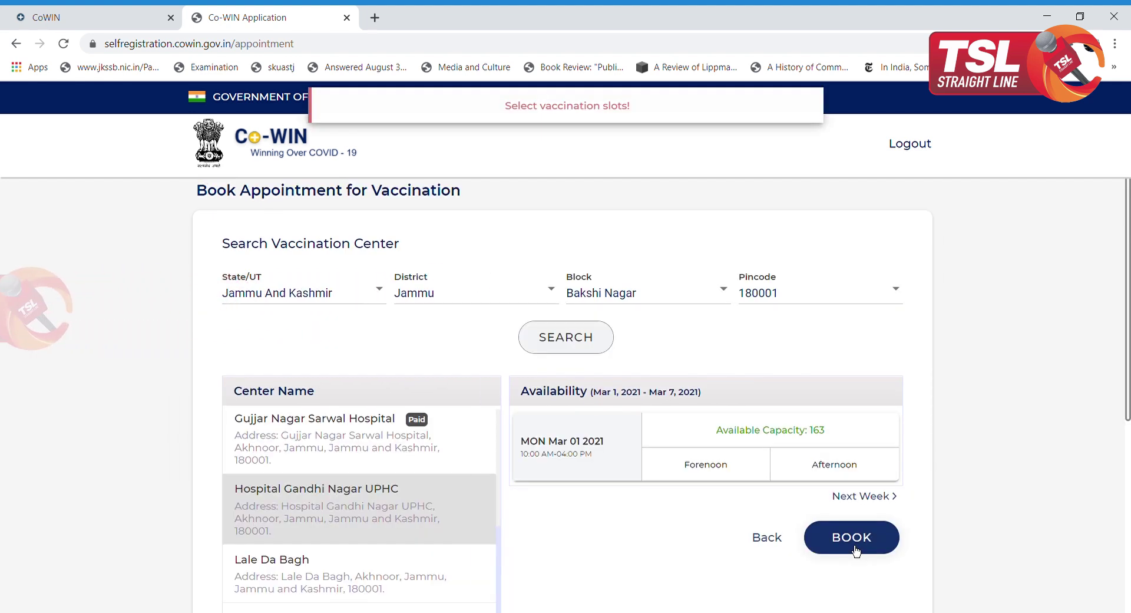
pyautogui.click(834, 464)
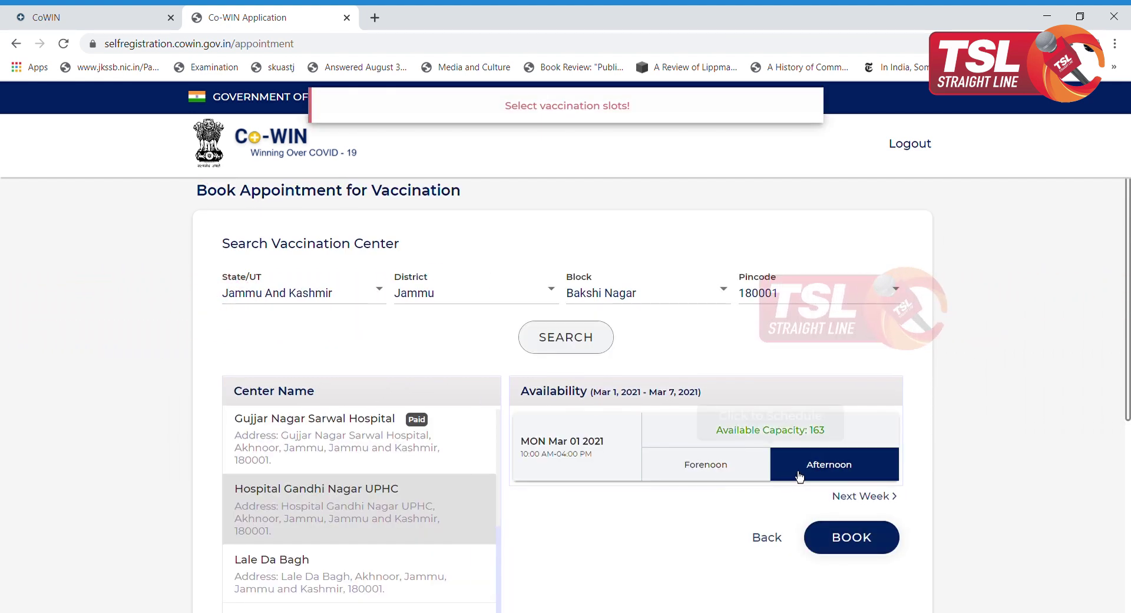
pyautogui.click(848, 537)
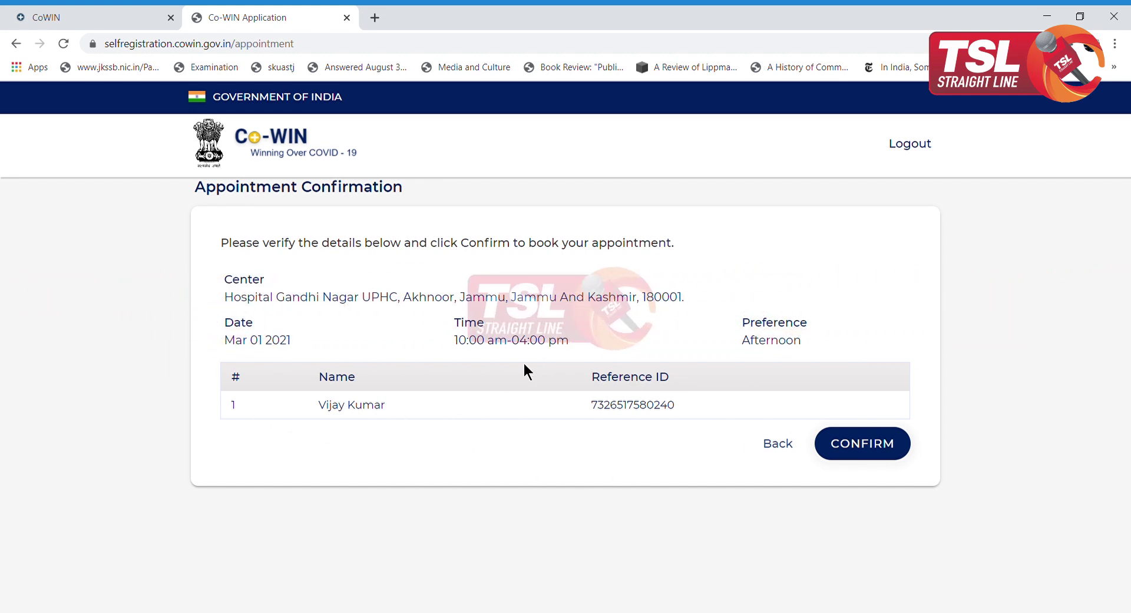
pyautogui.click(853, 445)
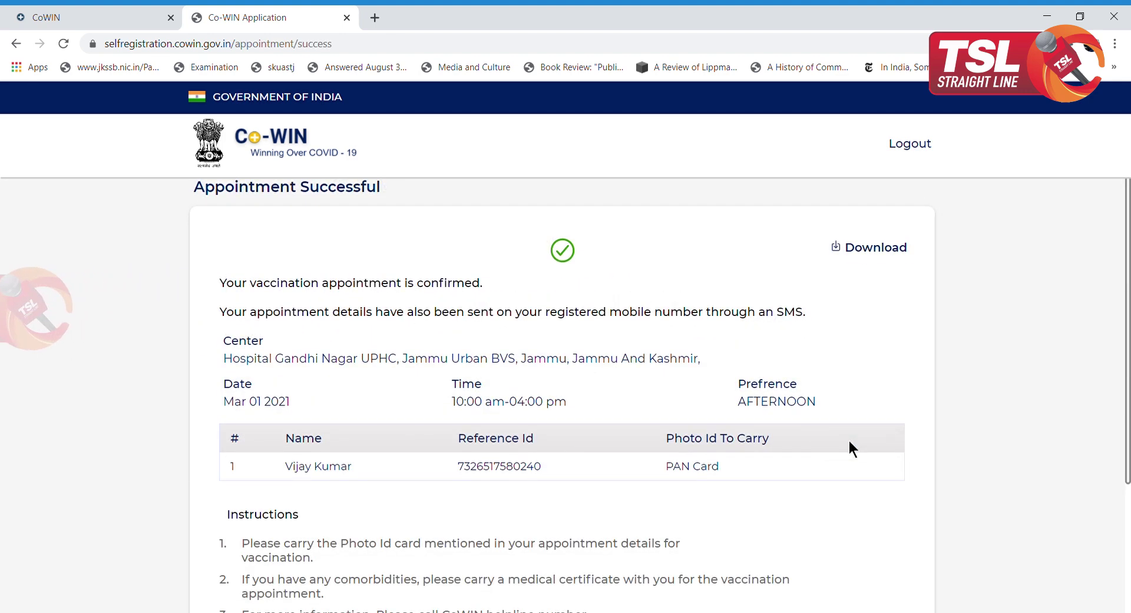
pyautogui.scroll(-3, 849, 442)
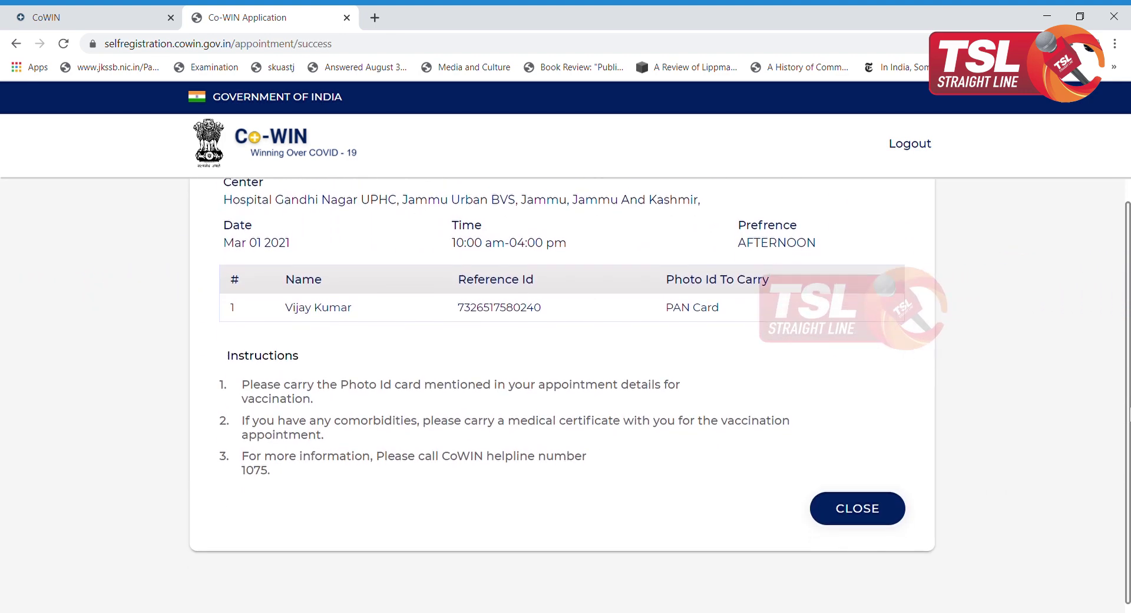
pyautogui.scroll(3, 1125, 292)
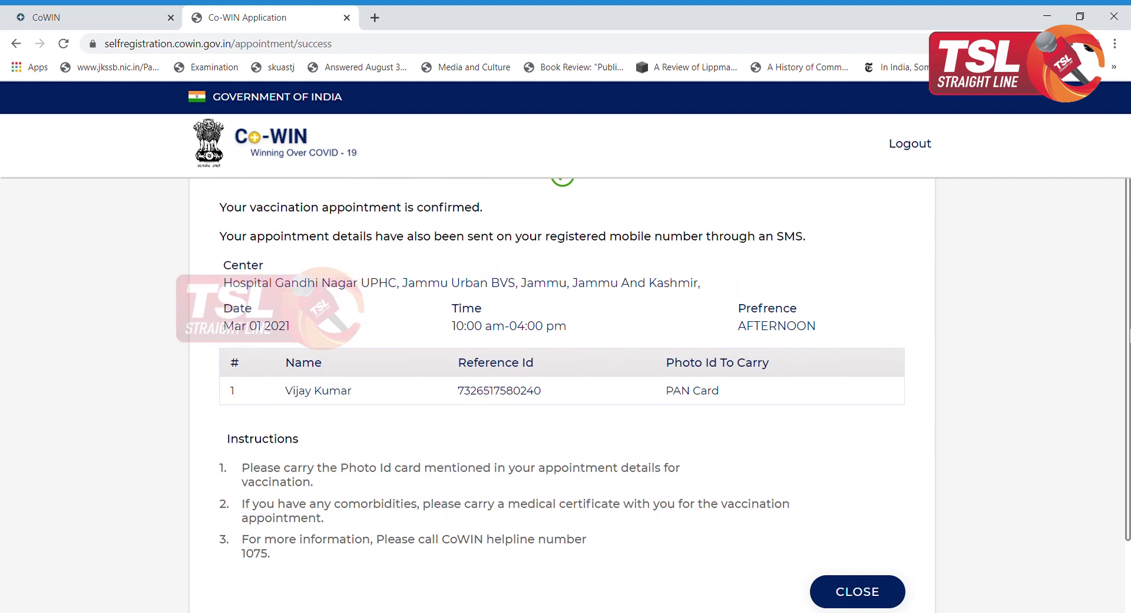
pyautogui.moveTo(1125, 291); pyautogui.dragTo(1125, 381)
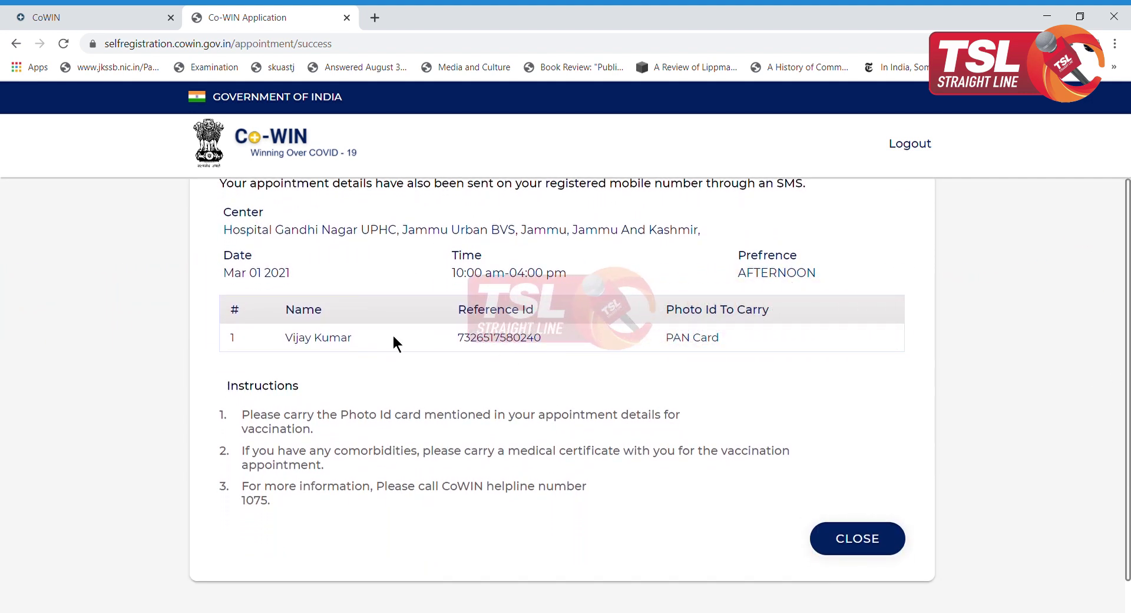
# Close the success page, rebook and confirm the Mar 01 afternoon slot, and review the result
pyautogui.click(855, 548)
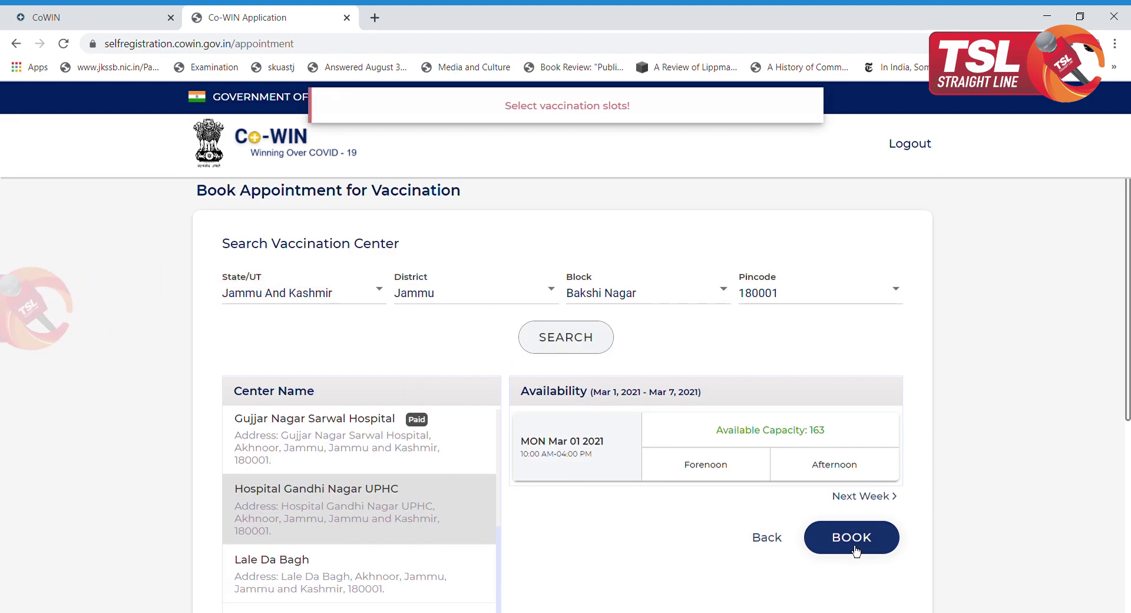
pyautogui.click(799, 476)
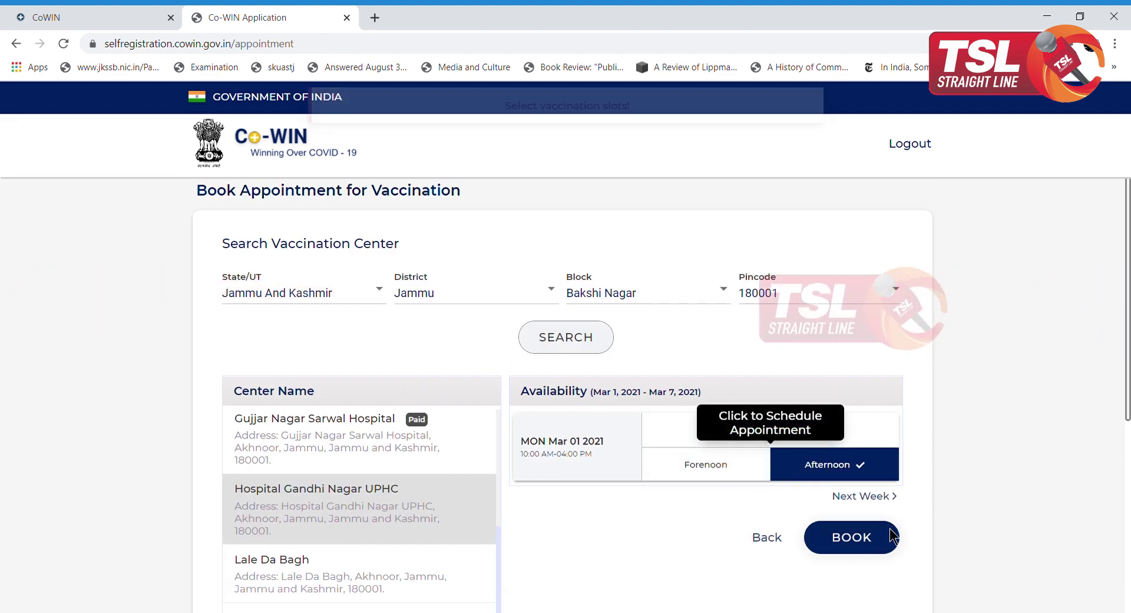
pyautogui.click(848, 536)
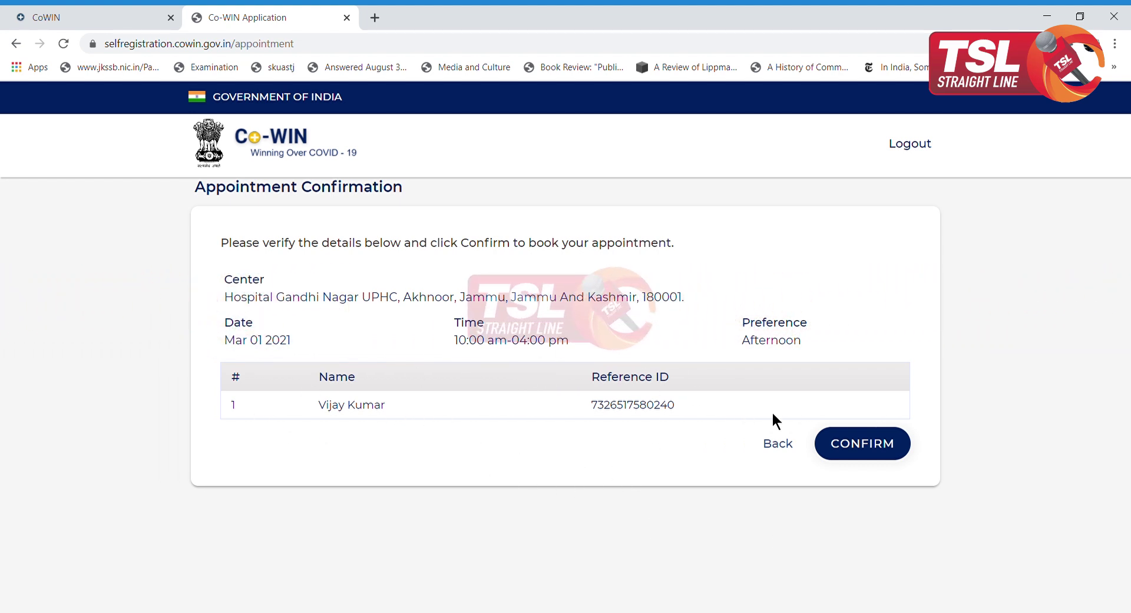
pyautogui.click(857, 449)
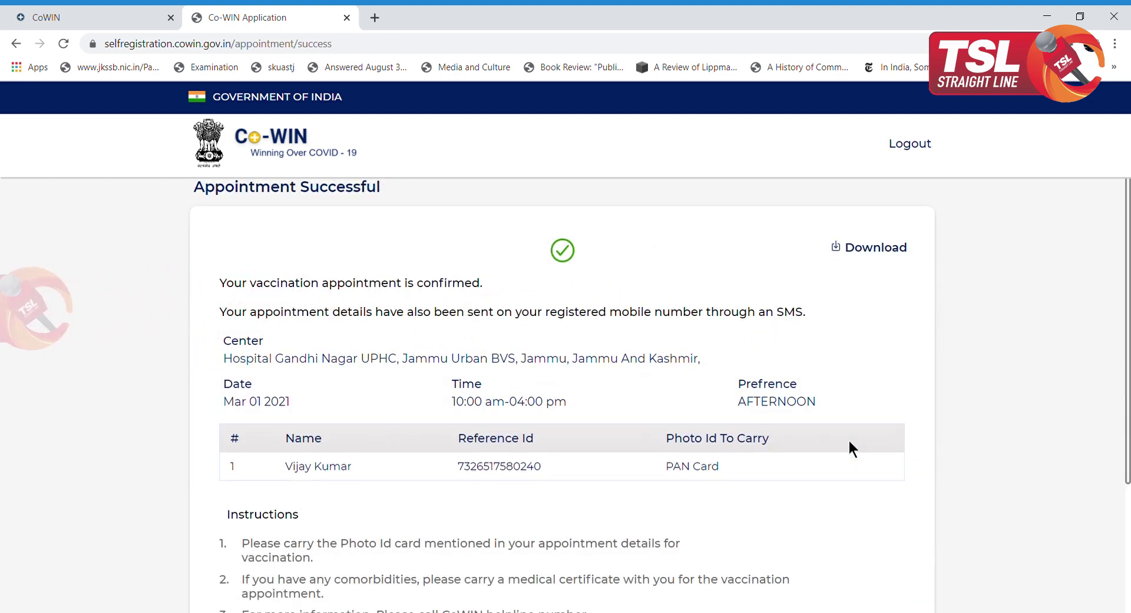
pyautogui.scroll(-2, 562, 394)
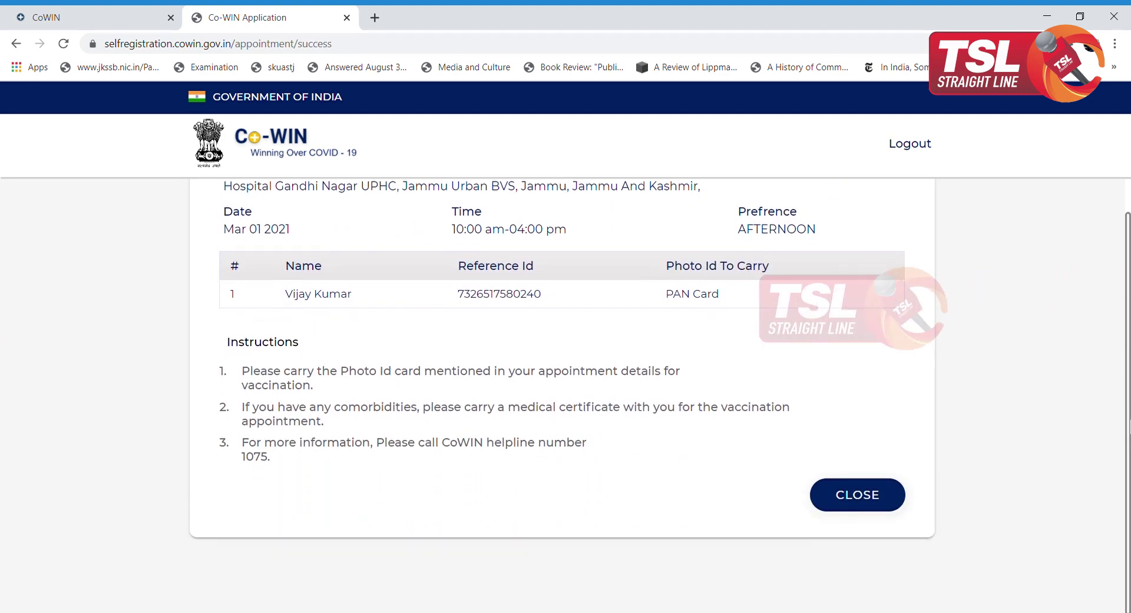
pyautogui.scroll(1, 1125, 307)
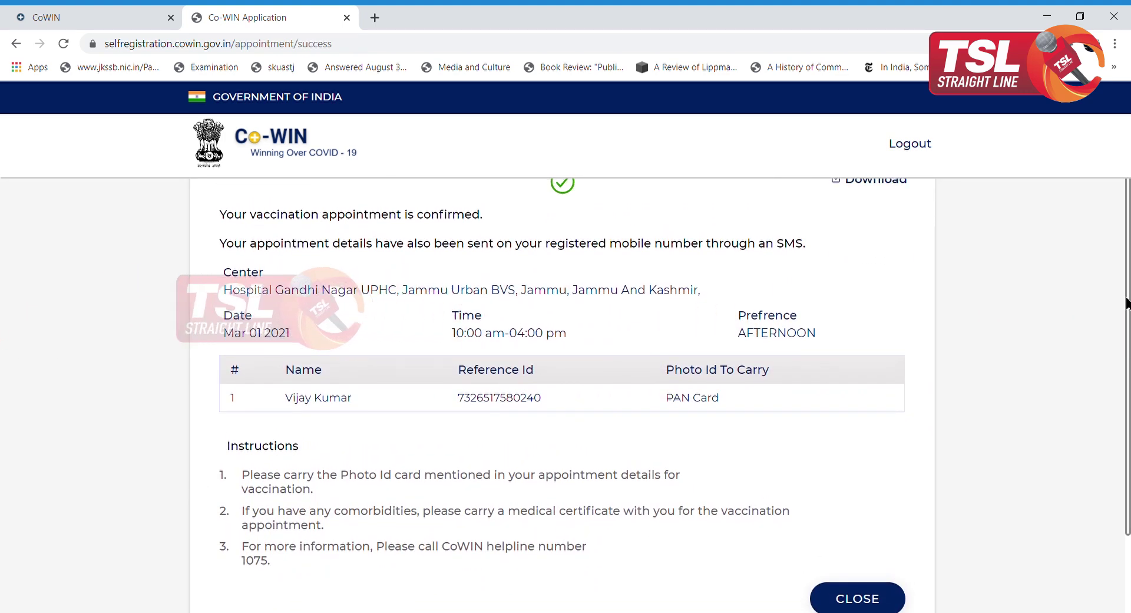
pyautogui.moveTo(1125, 321); pyautogui.dragTo(1118, 379)
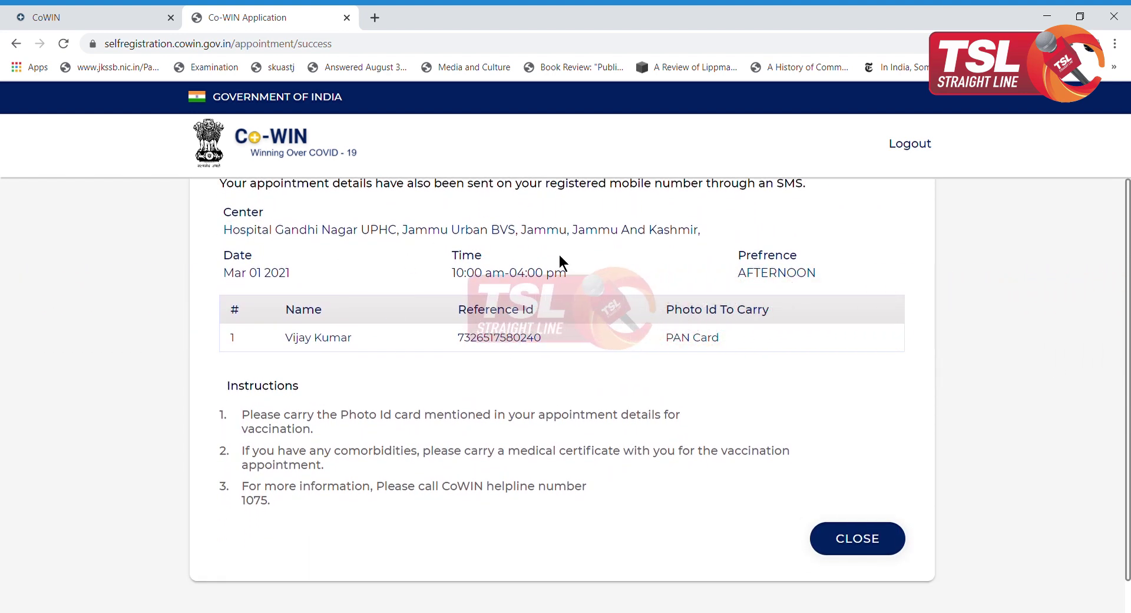
# Close the confirmation and book the Mar 01 afternoon slot once more
pyautogui.click(855, 547)
pyautogui.click(746, 478)
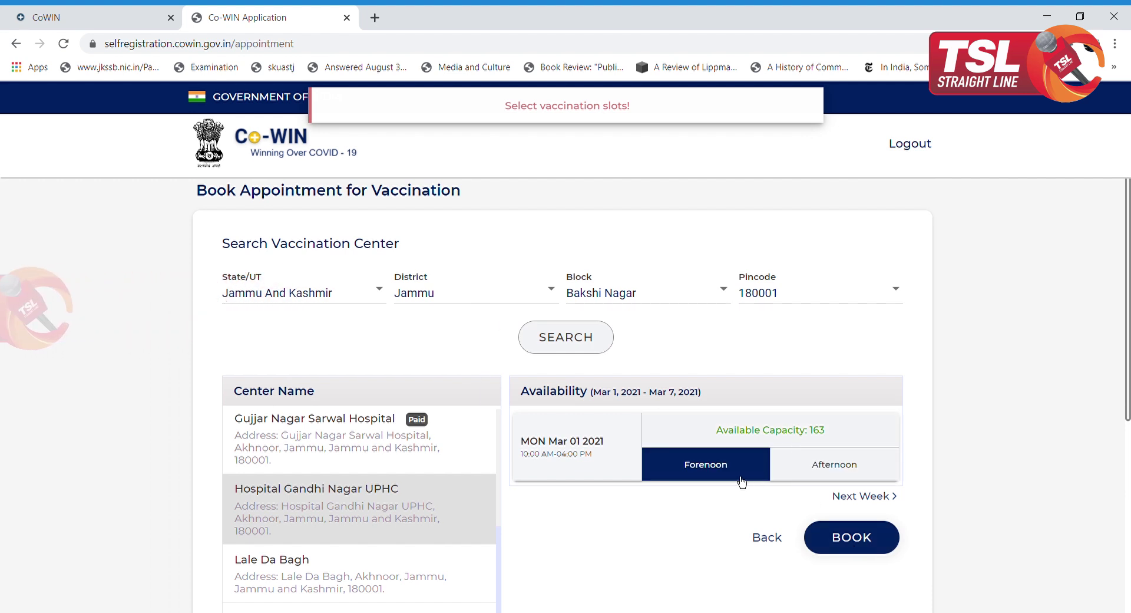
pyautogui.click(799, 476)
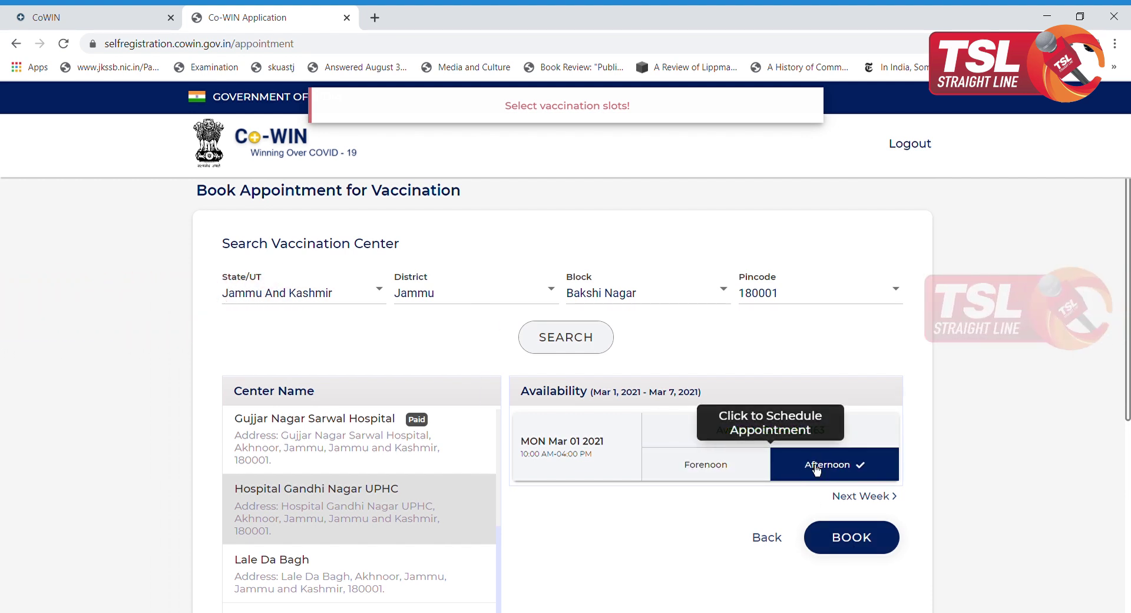
pyautogui.click(844, 541)
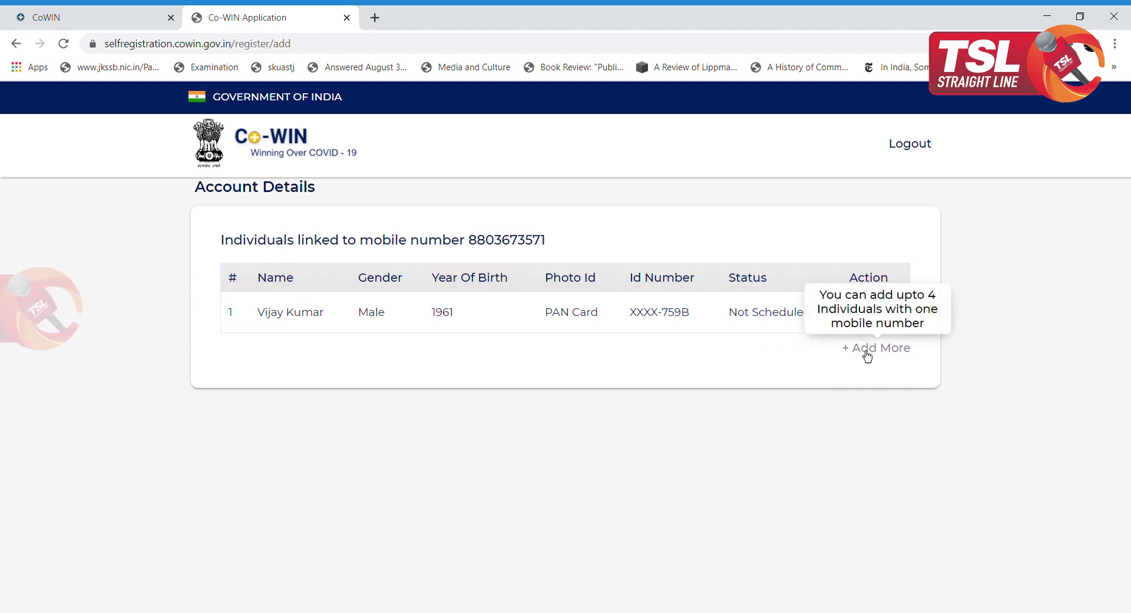
# Add a member with PAN Card photo ID, the card number and name, Female, born 1970
pyautogui.click(867, 352)
pyautogui.click(415, 298)
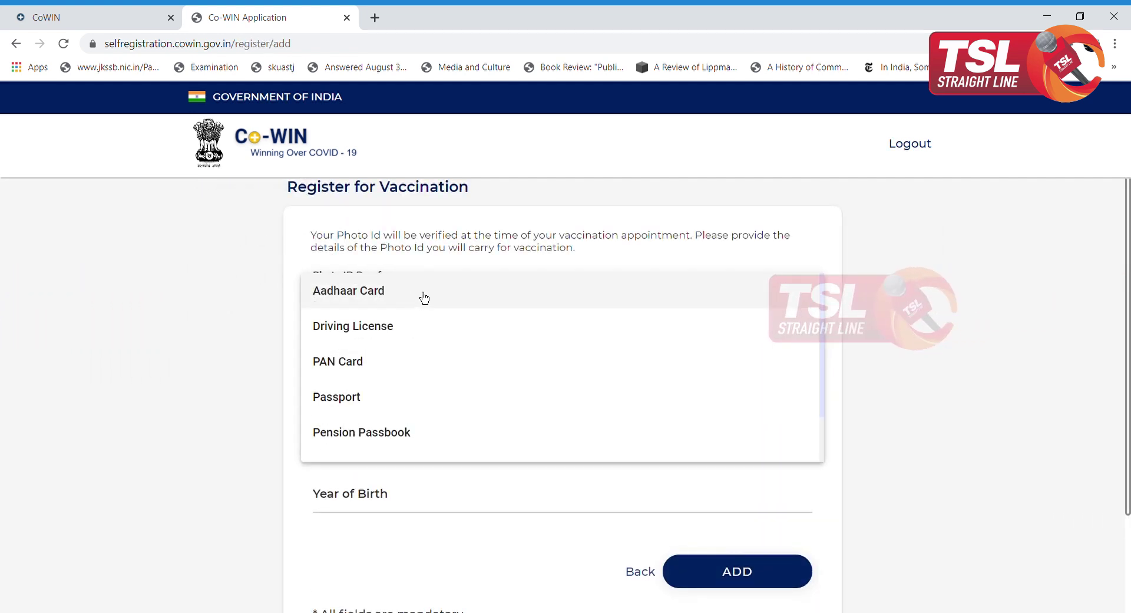
pyautogui.click(378, 371)
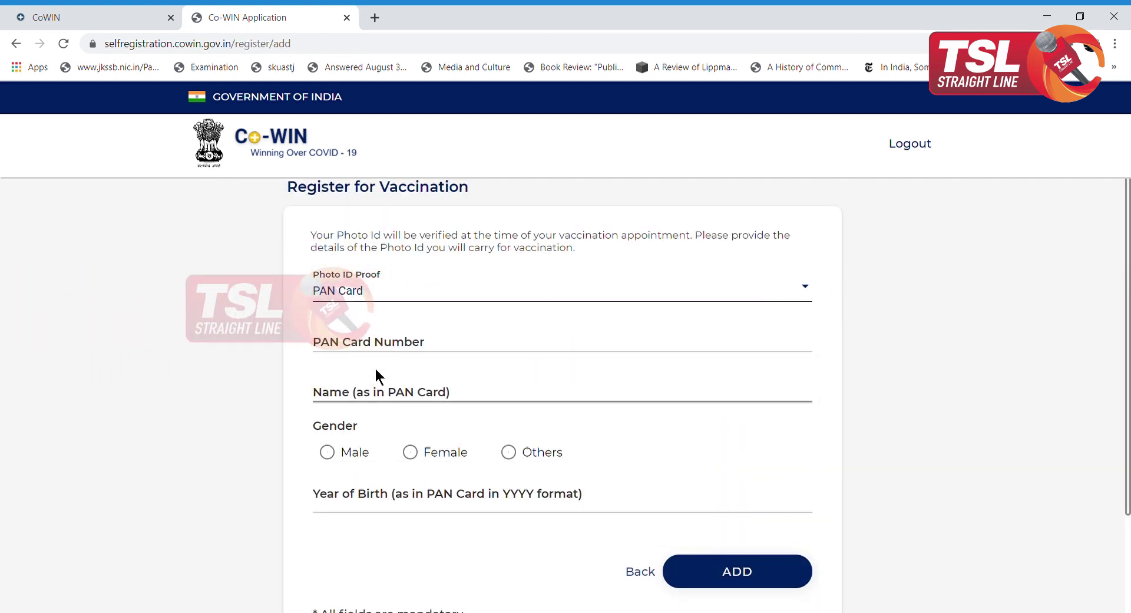
pyautogui.click(410, 352)
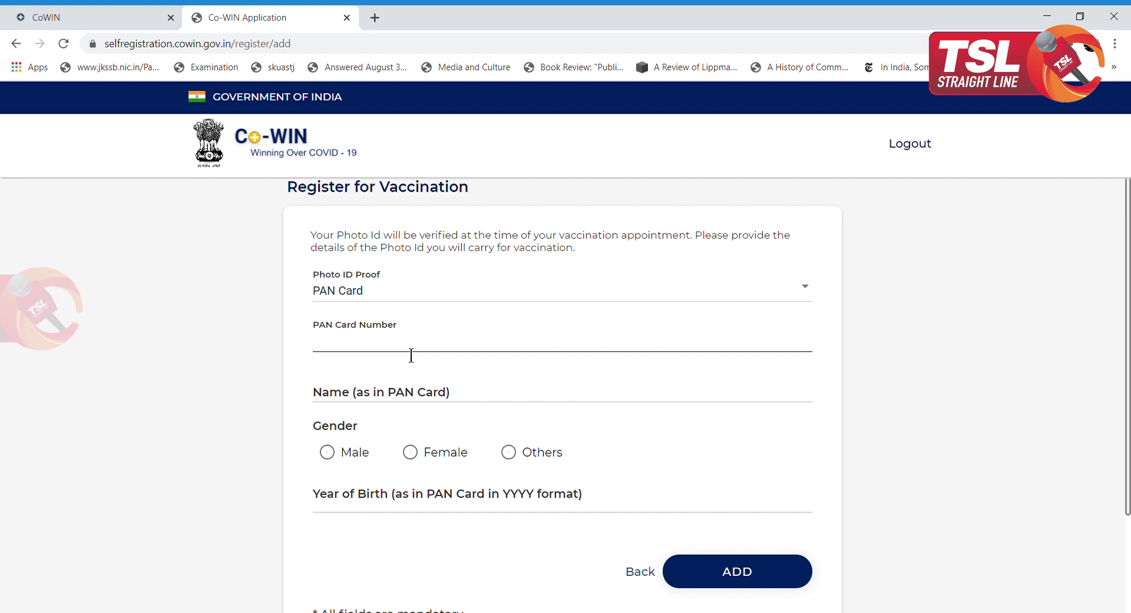
pyautogui.write('ma')
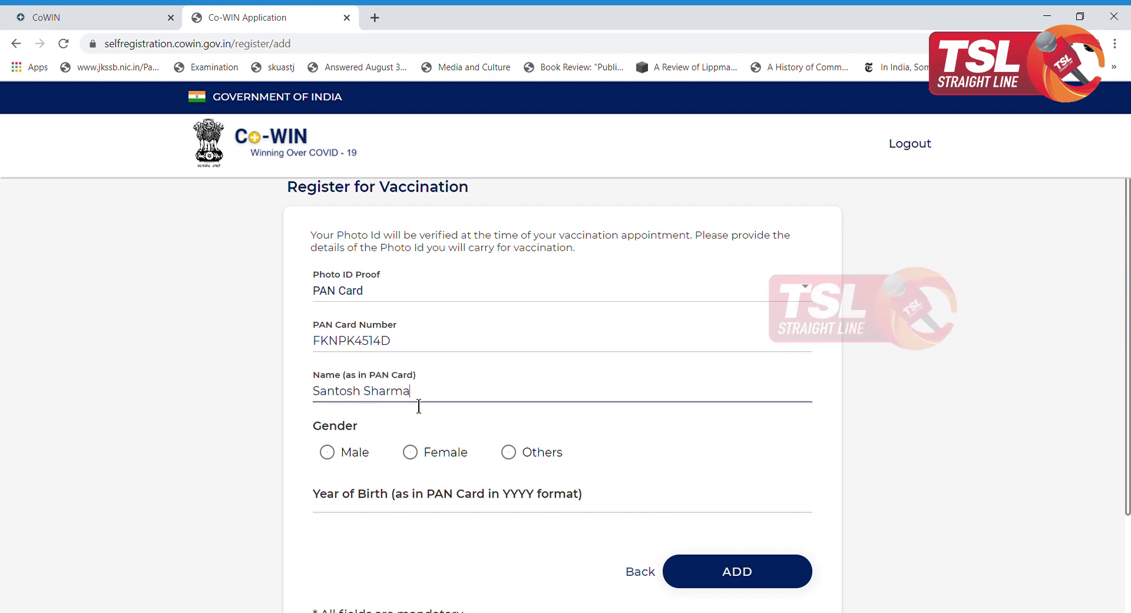
pyautogui.click(410, 452)
pyautogui.click(430, 490)
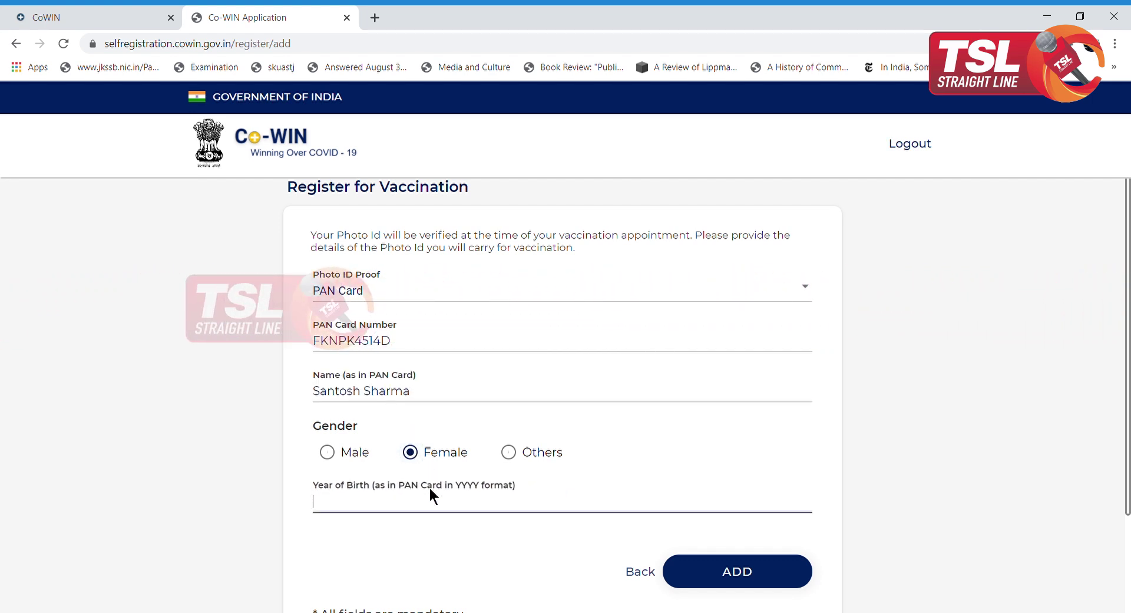
pyautogui.write('1970')
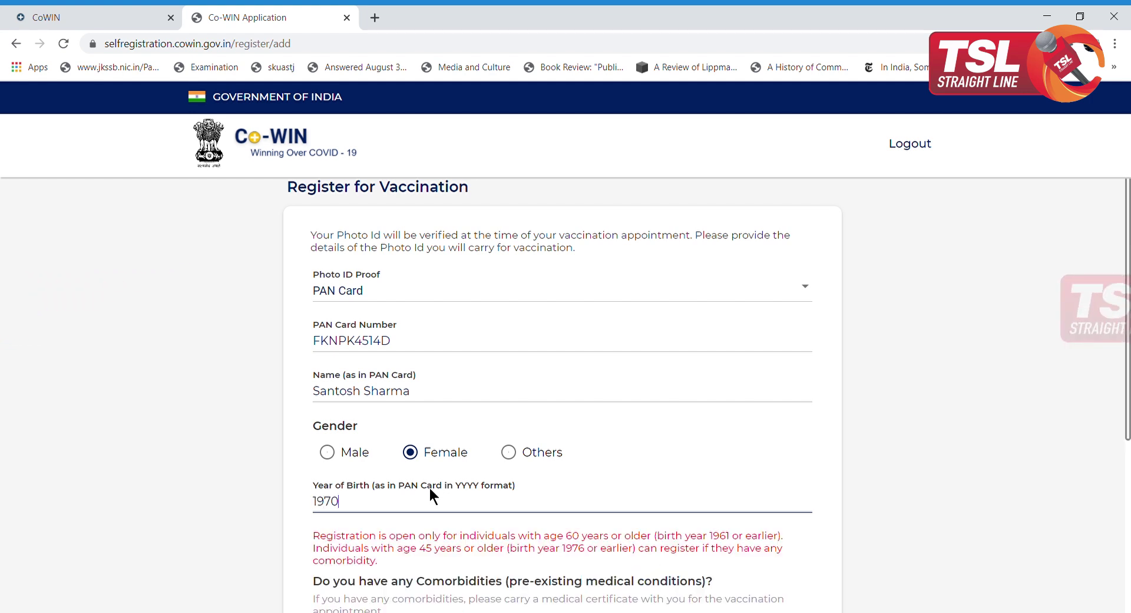
pyautogui.click(1000, 486)
pyautogui.scroll(-5, 999, 484)
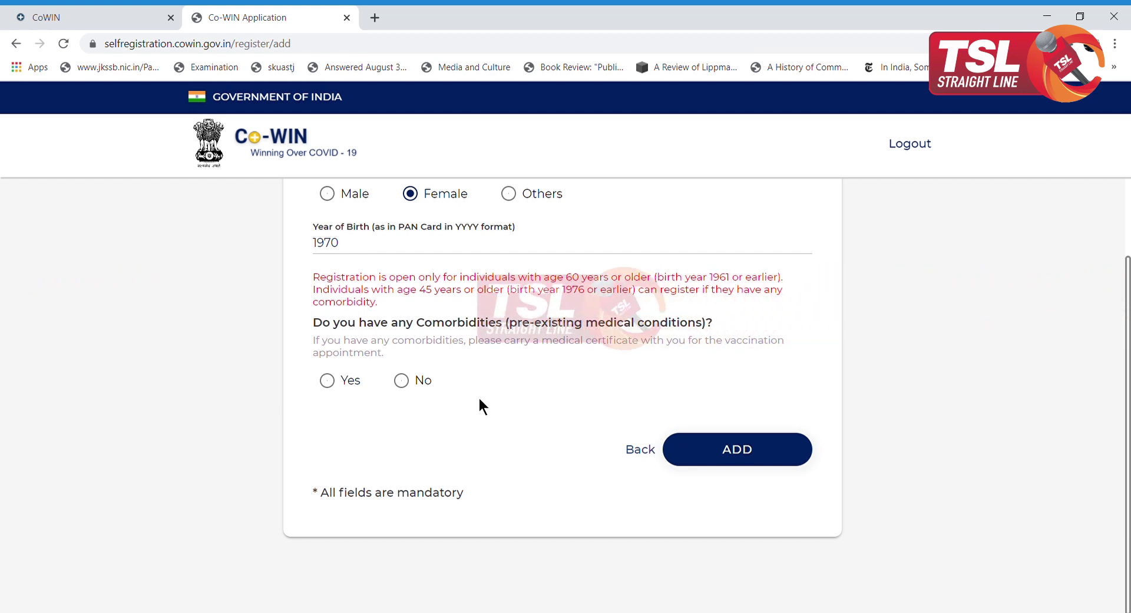
# Answer Yes to comorbidities for the new member and add her to the account
pyautogui.click(331, 386)
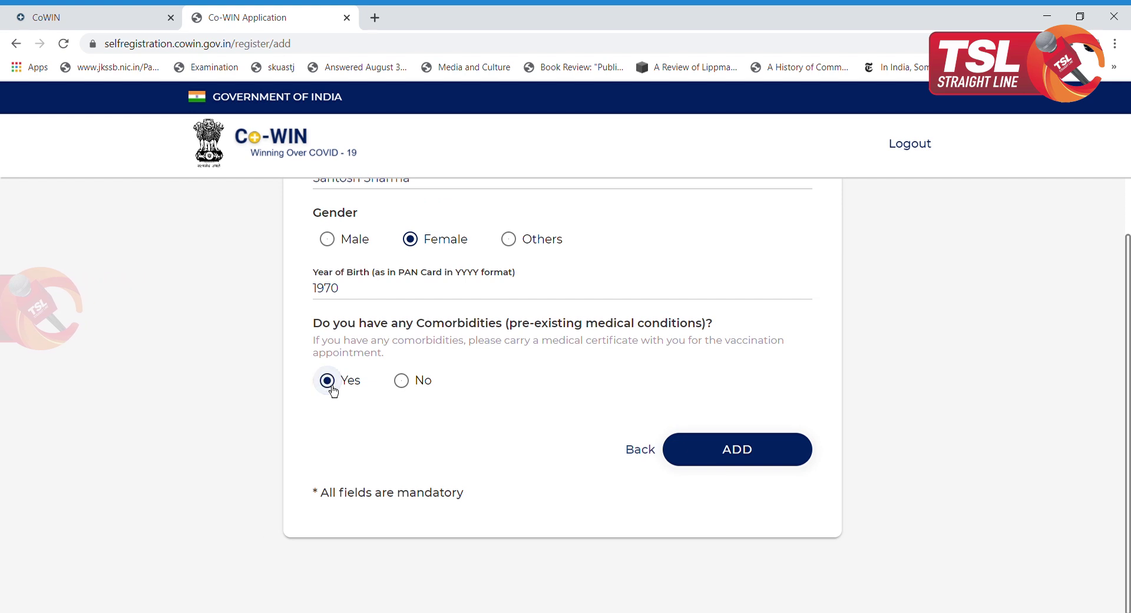
pyautogui.click(406, 393)
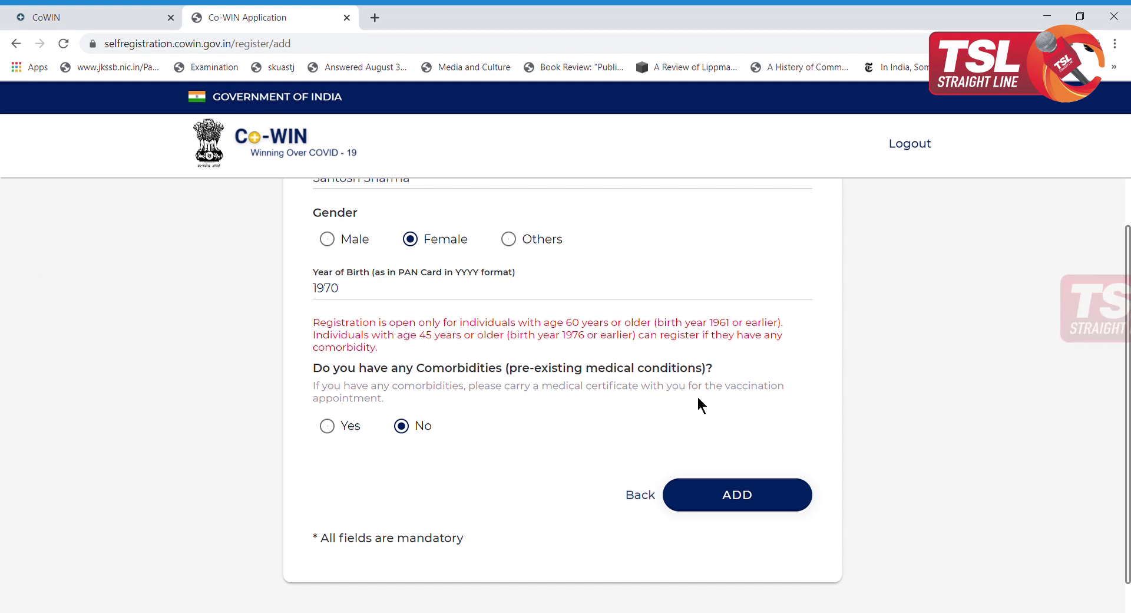
pyautogui.click(342, 430)
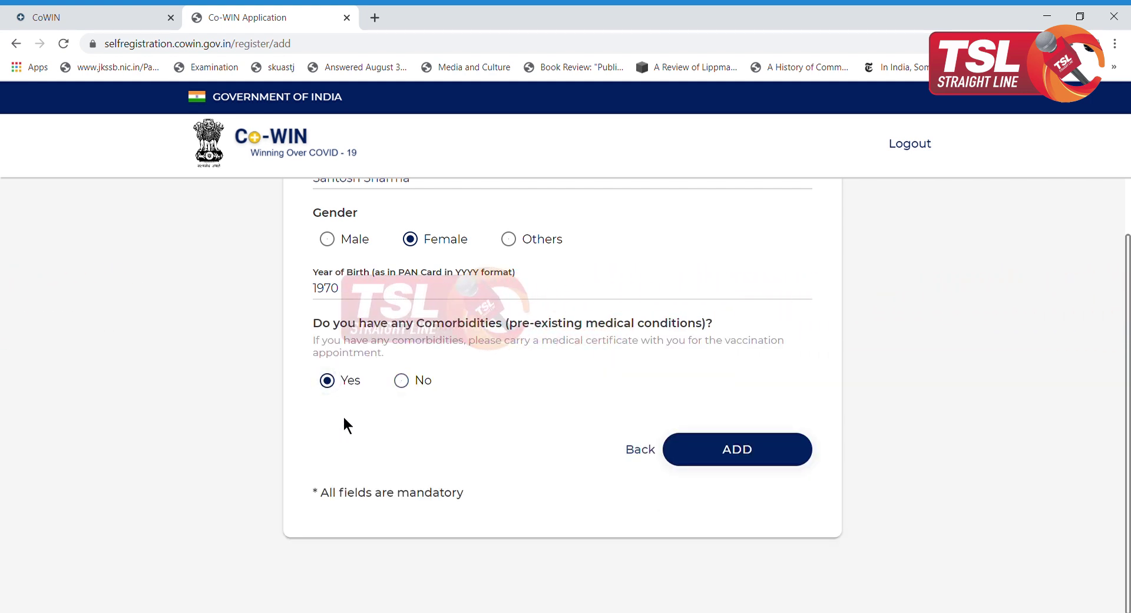
pyautogui.click(402, 381)
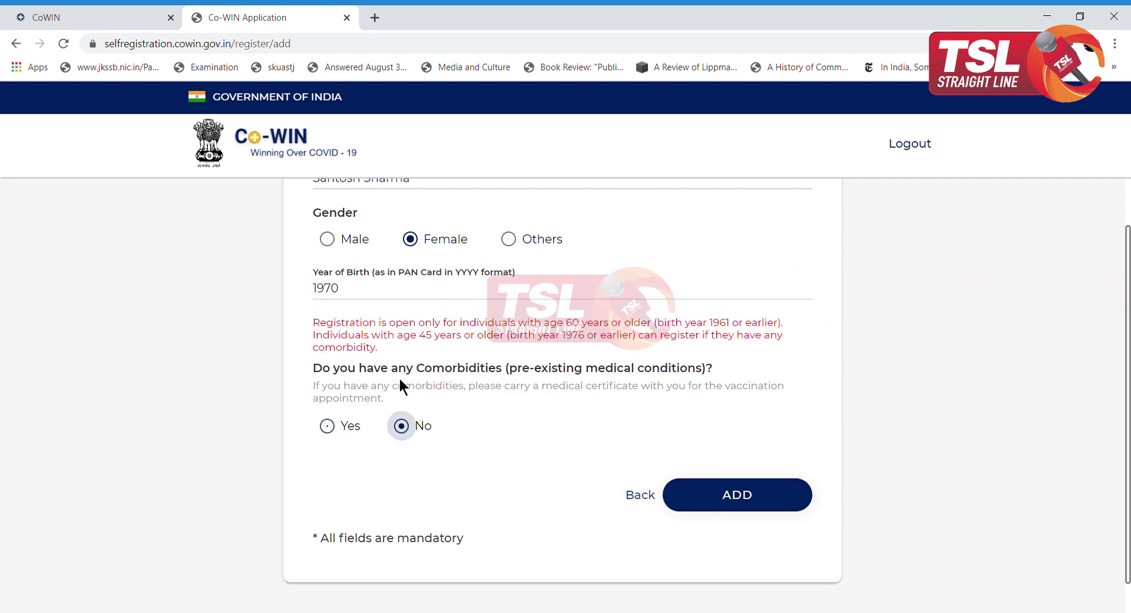
pyautogui.click(327, 424)
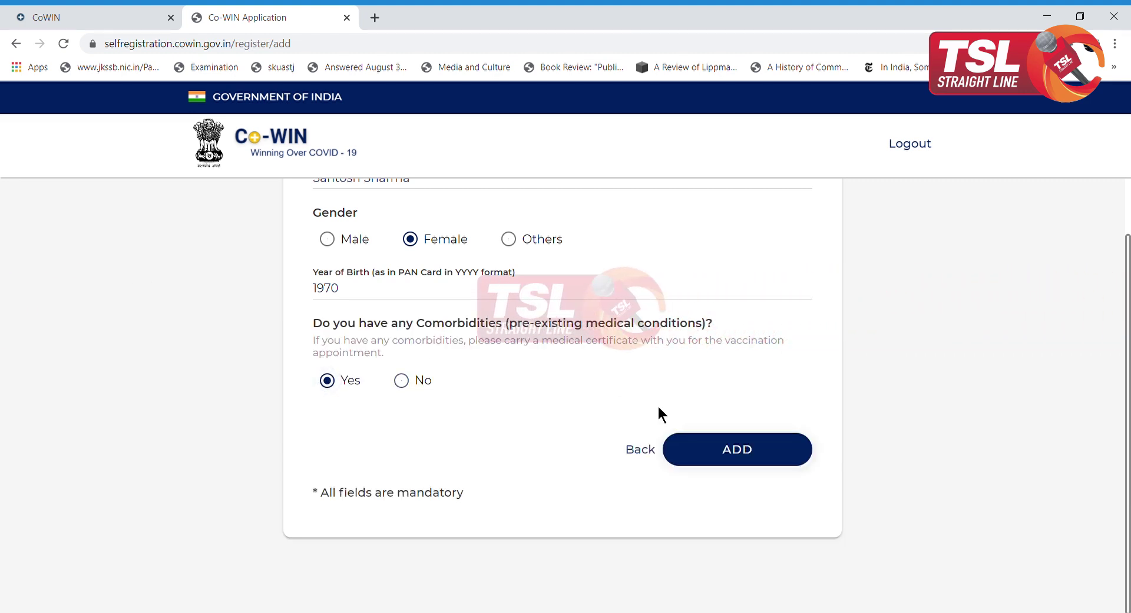
pyautogui.click(740, 464)
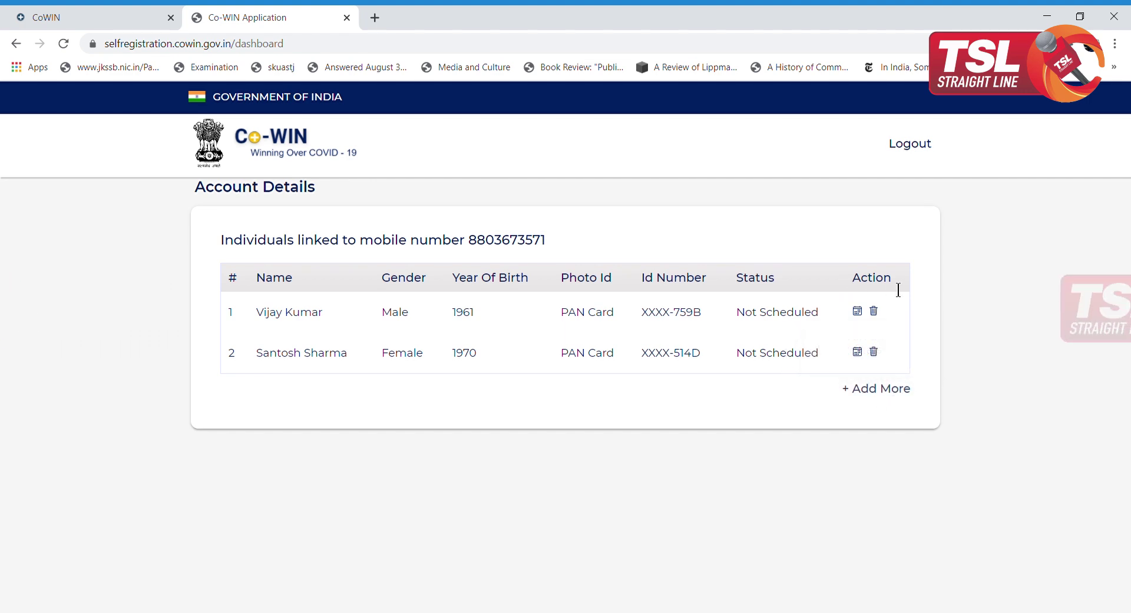
# Delete the second member born 1970, then cancel the deletion prompt for the first member
pyautogui.click(875, 354)
pyautogui.click(532, 366)
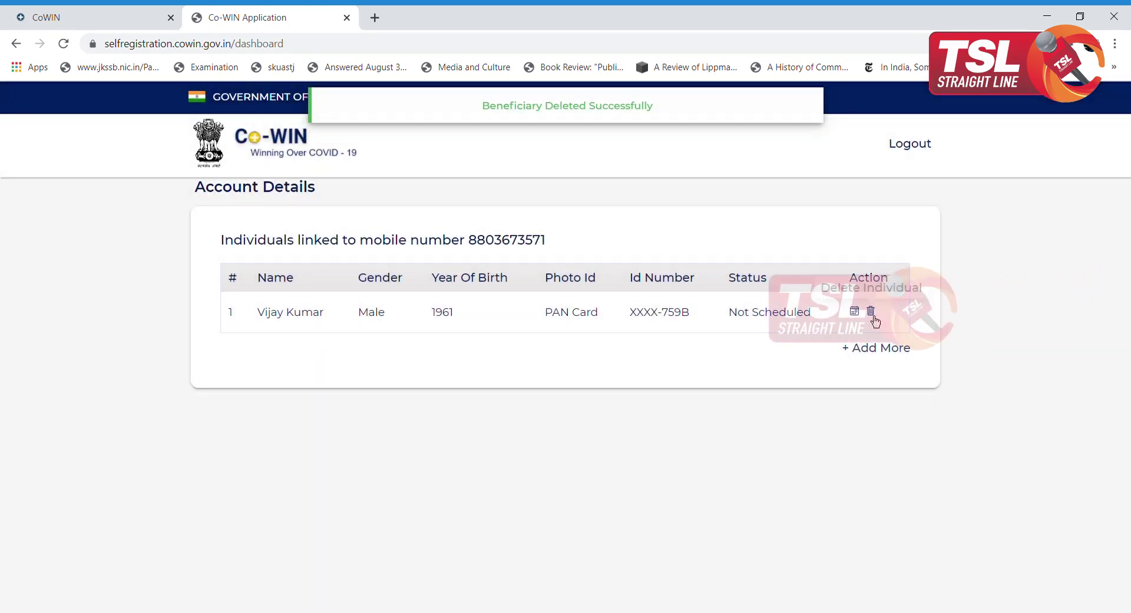
pyautogui.click(878, 318)
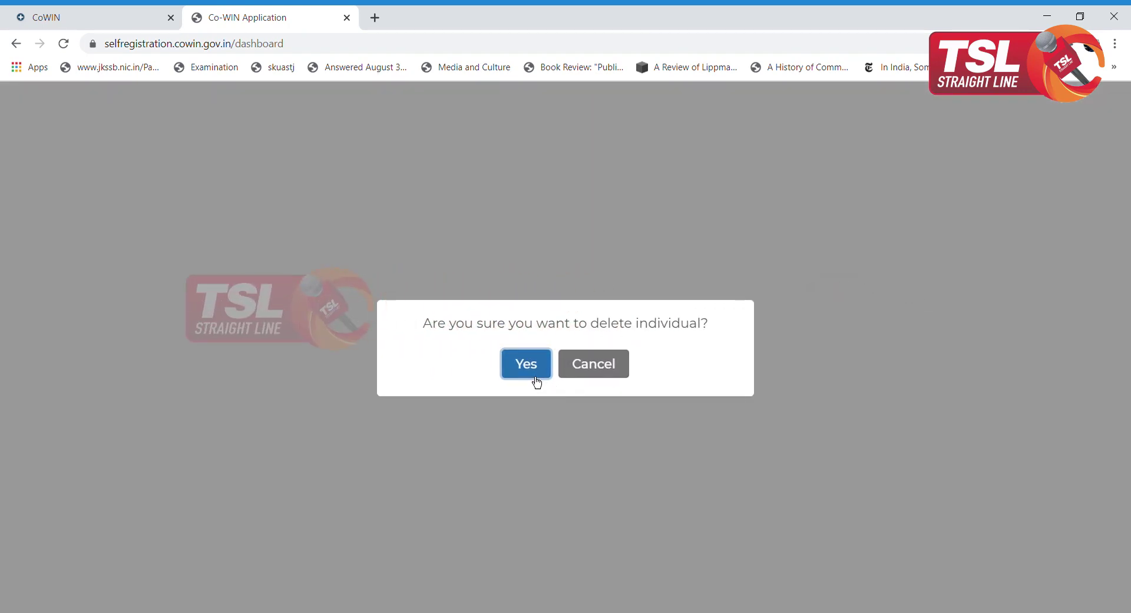
pyautogui.click(604, 375)
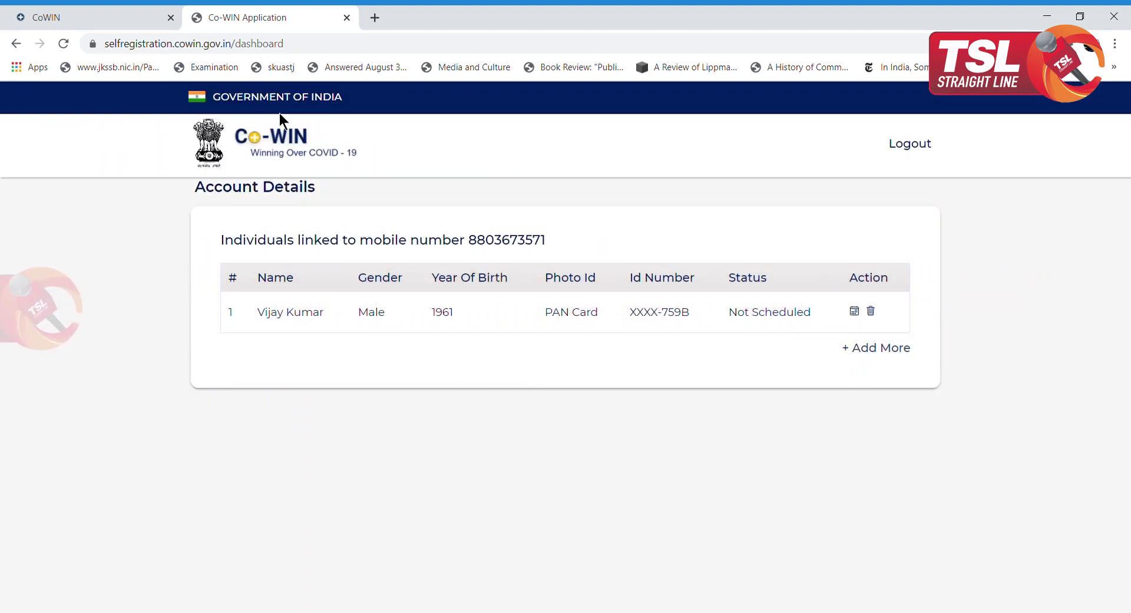
# Return to the cowin.gov.in home page and browse its How it Works steps and certificates section (Aarogya Setu, DigiLocker, Co-WIN)
pyautogui.hotkey('ctrl', 'shift', 'Tab')
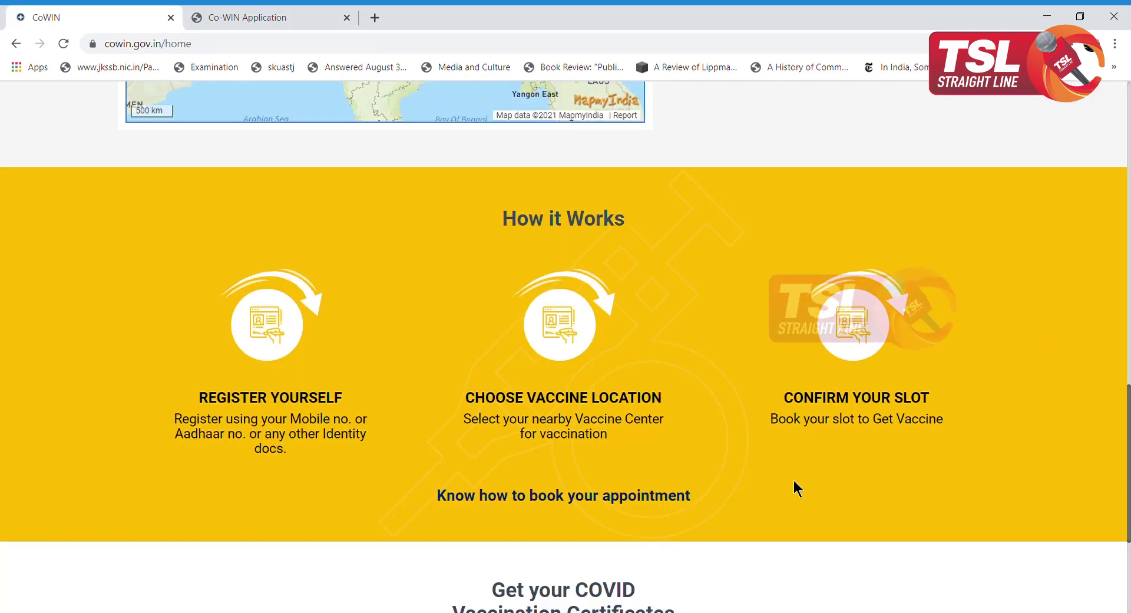
pyautogui.scroll(-4, 792, 479)
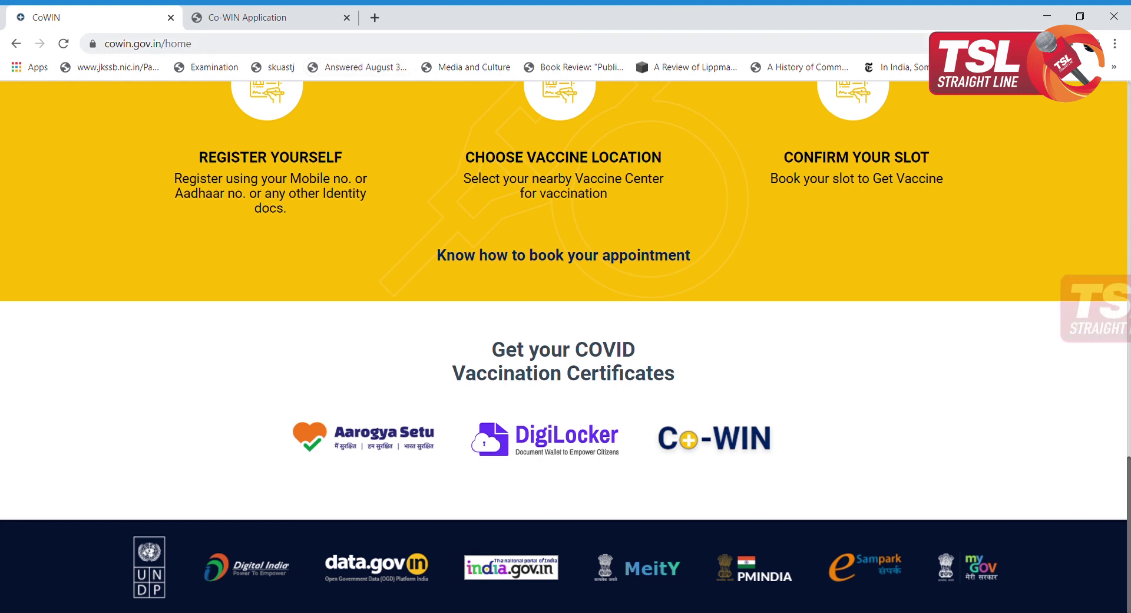
pyautogui.scroll(4, 565, 347)
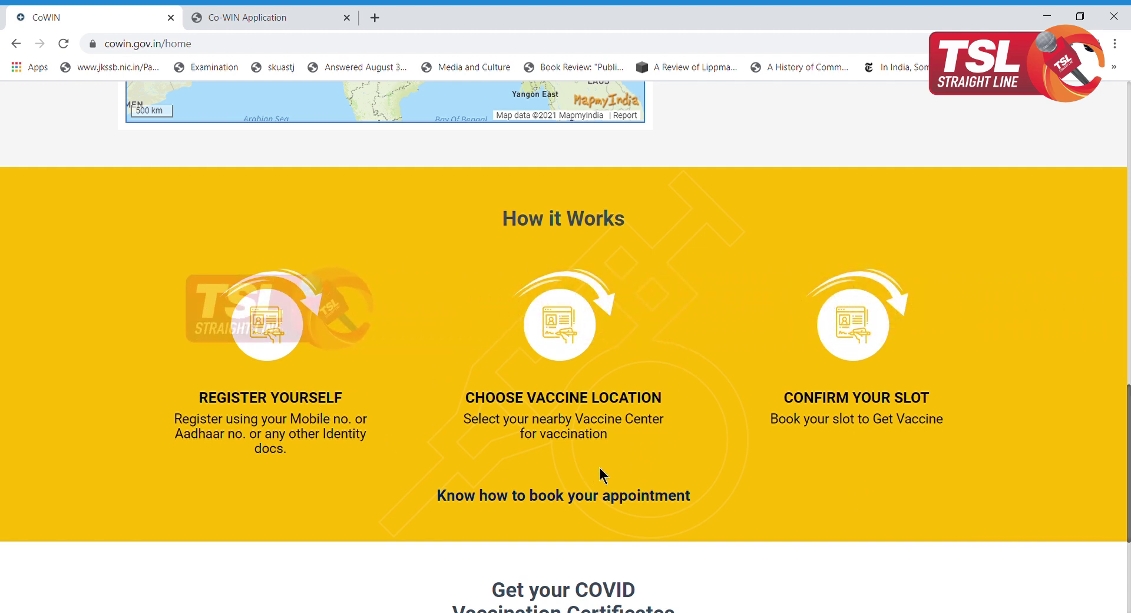
pyautogui.scroll(-4, 793, 479)
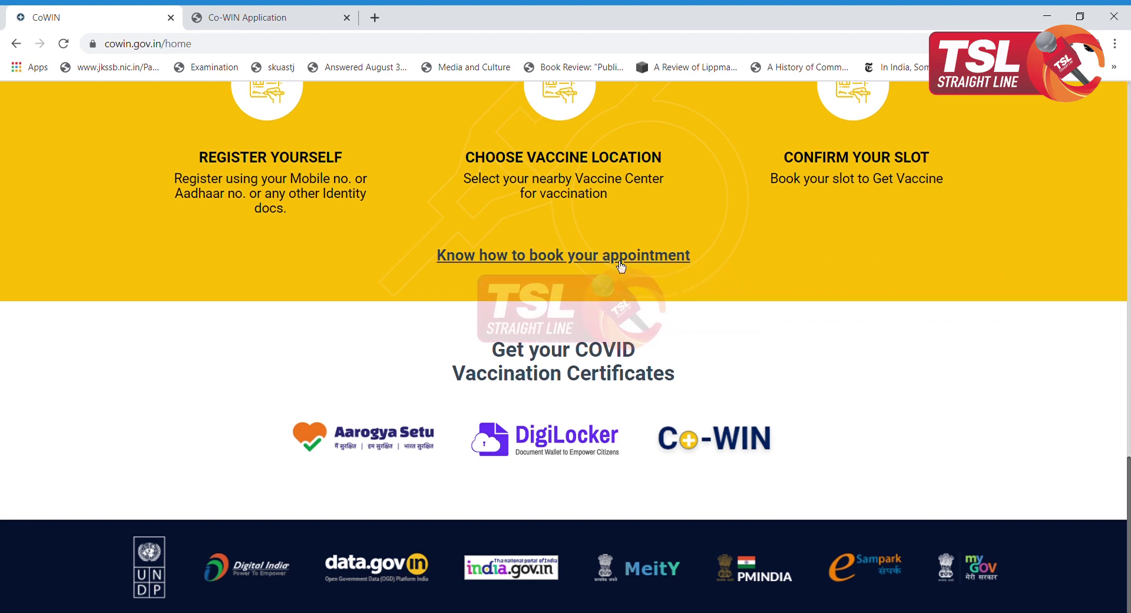
pyautogui.scroll(4, 795, 486)
pyautogui.scroll(-4, 796, 488)
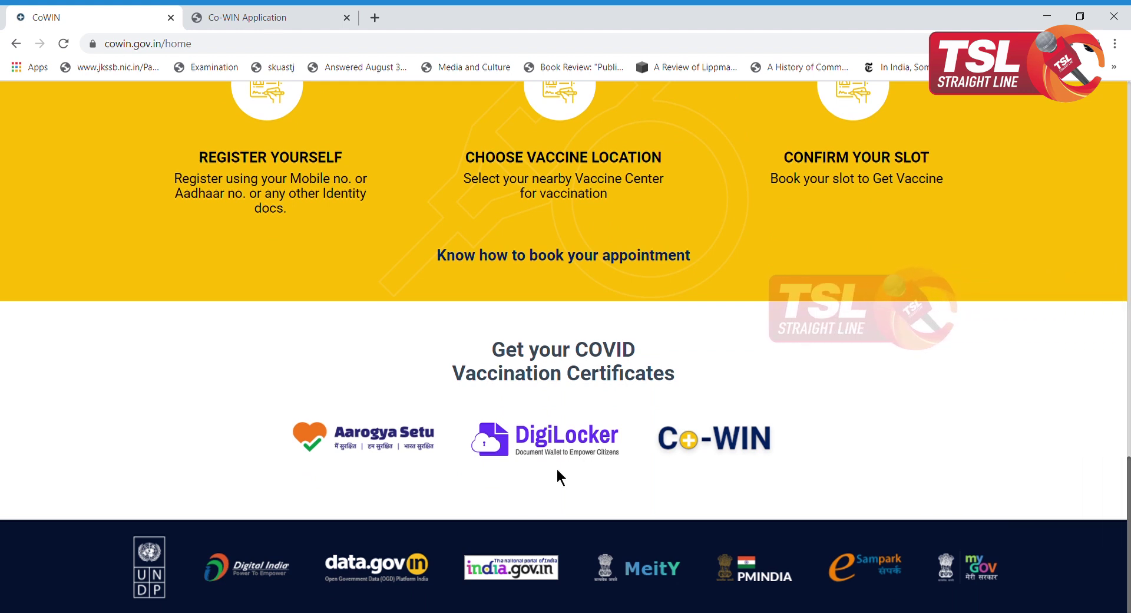